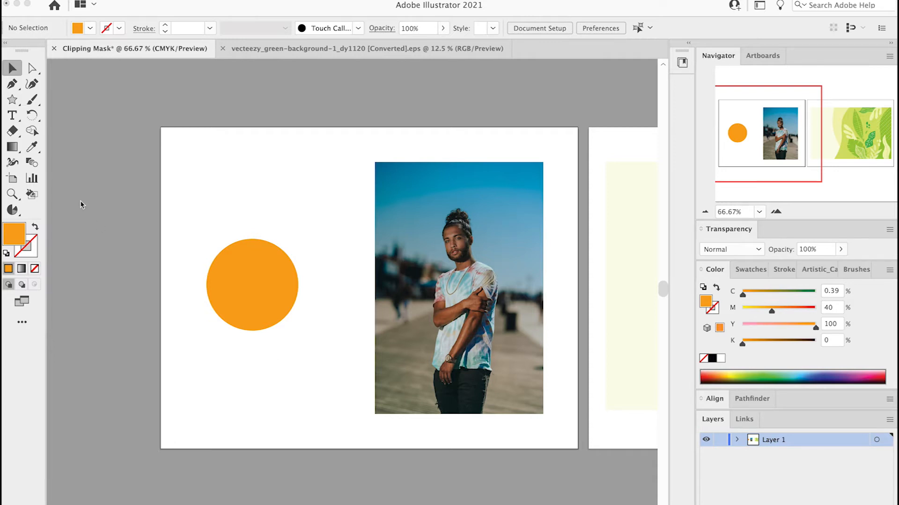
Step: Draw a five-pointed star above the orange circle and fill it with the light blue swatch
click(260, 288)
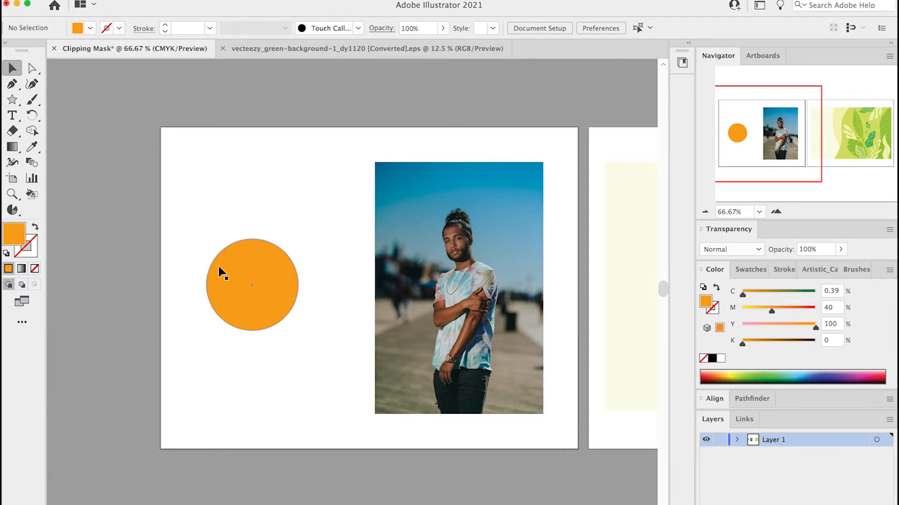
click(12, 99)
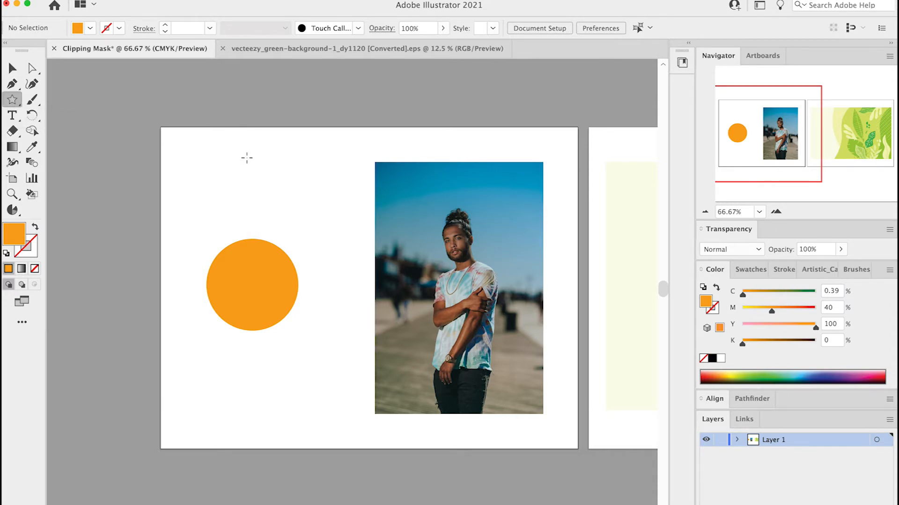
drag(247, 158, 268, 187)
click(750, 271)
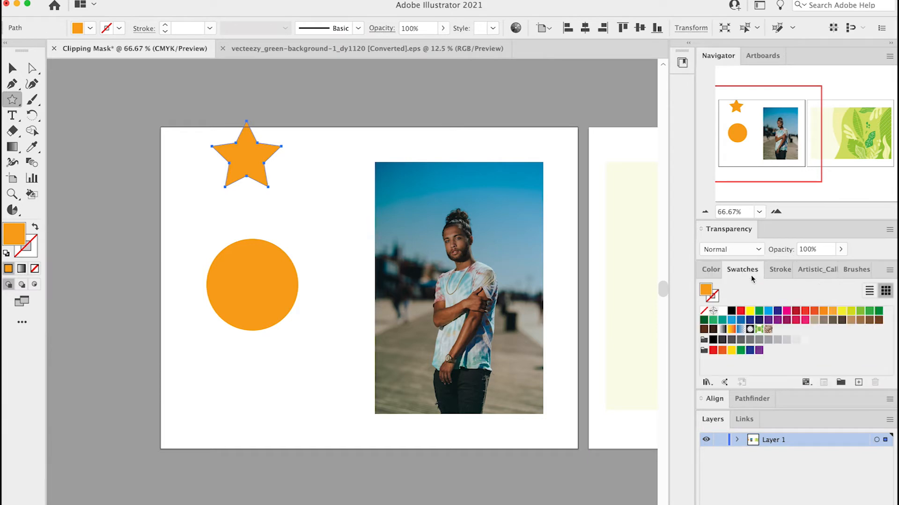
click(768, 312)
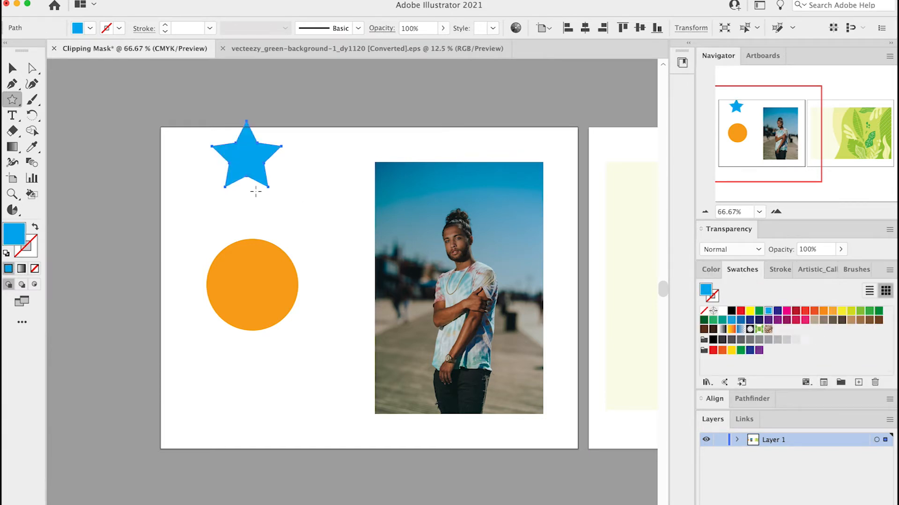
Step: Stretch the blue star slightly taller and place it on top of the orange circle, within its outline
click(13, 68)
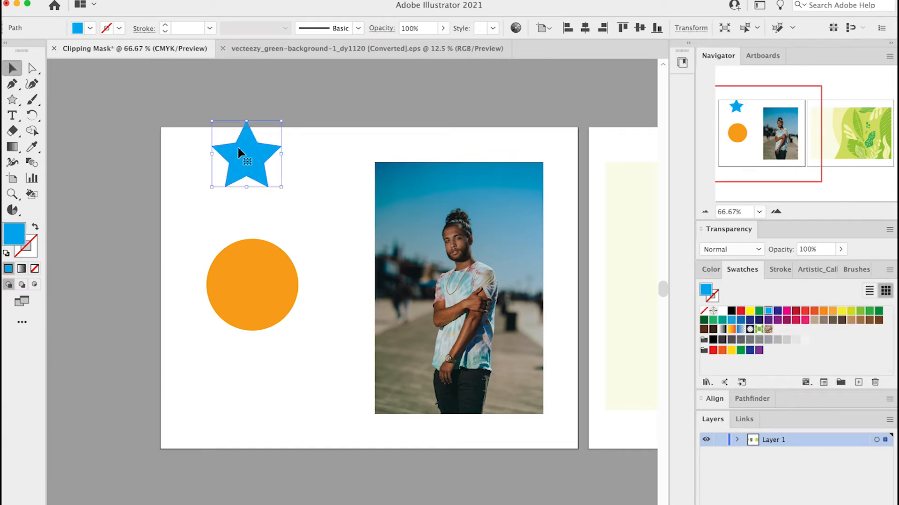
drag(252, 156, 257, 185)
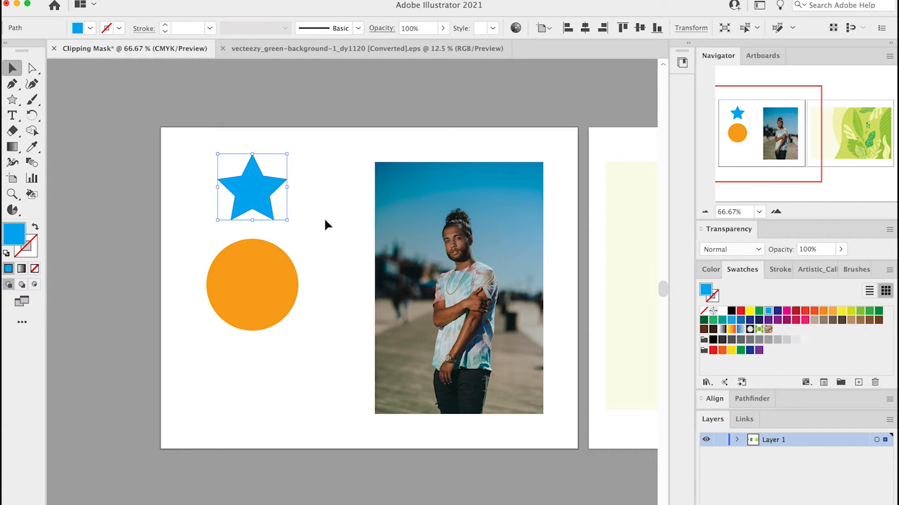
drag(254, 221, 253, 225)
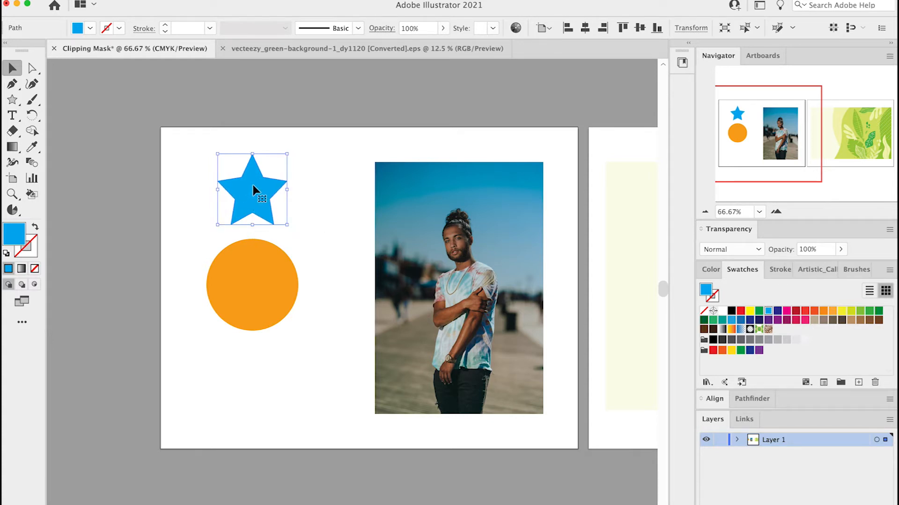
drag(249, 193, 249, 282)
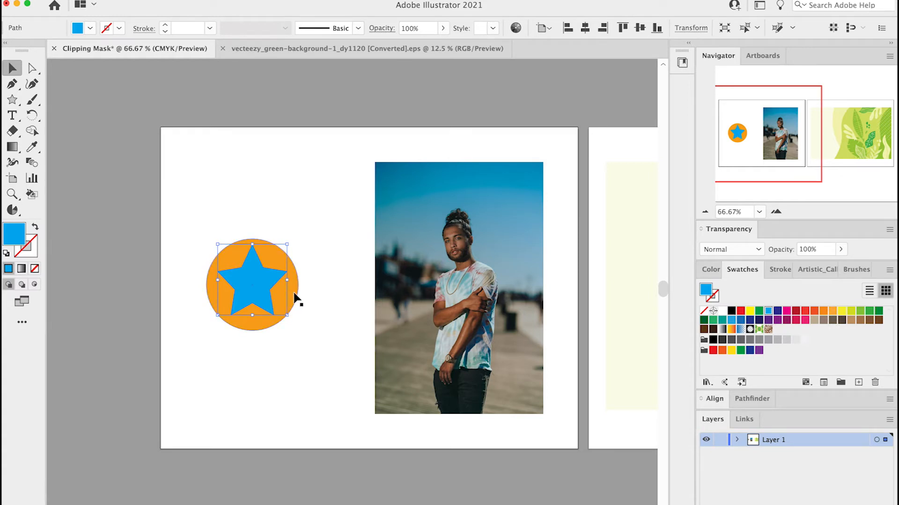
click(314, 309)
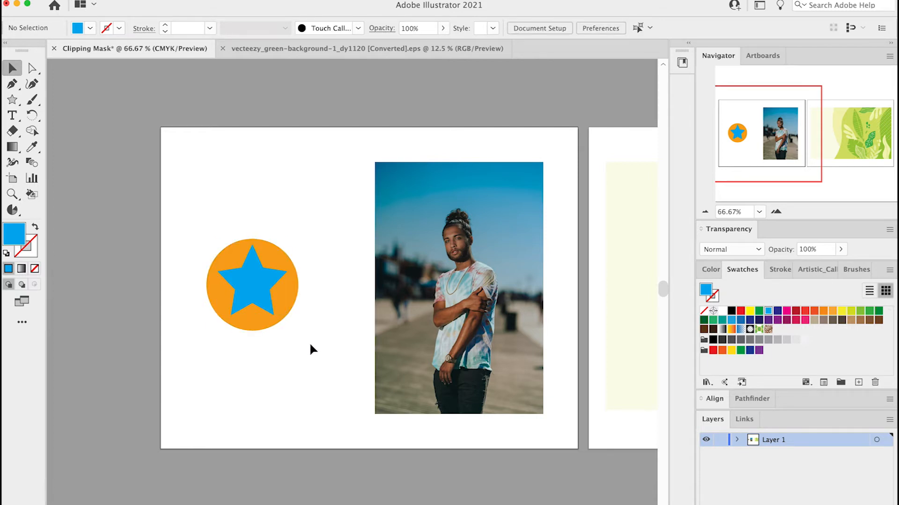
Step: Make a clipping mask from the star and the orange circle beneath it
drag(208, 243, 388, 352)
shift+click(388, 352)
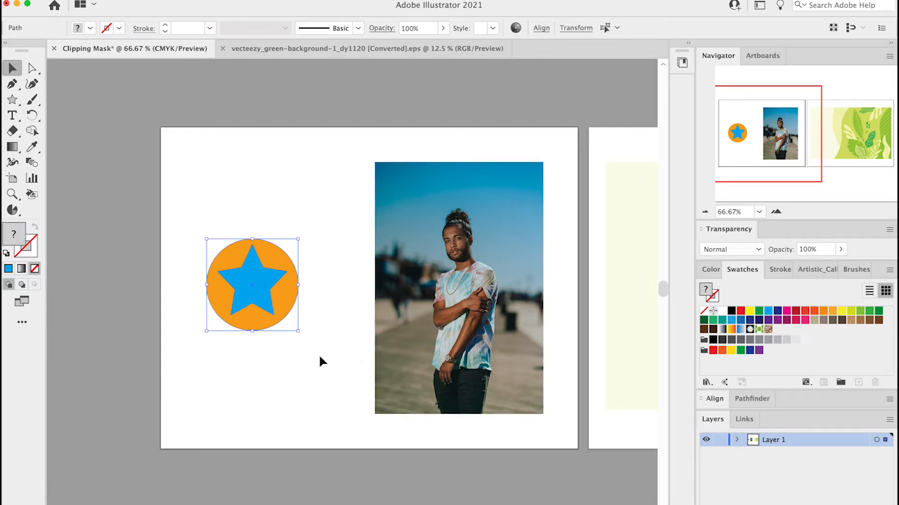
right_click(253, 288)
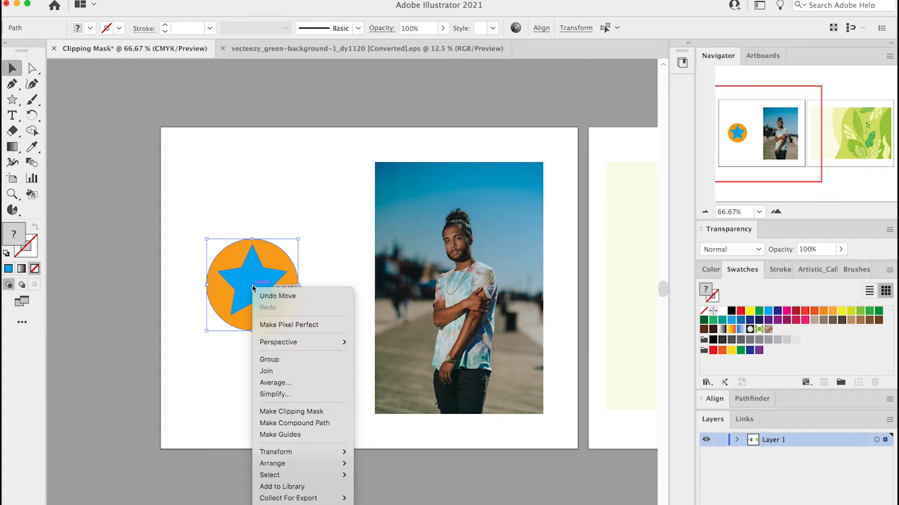
click(282, 416)
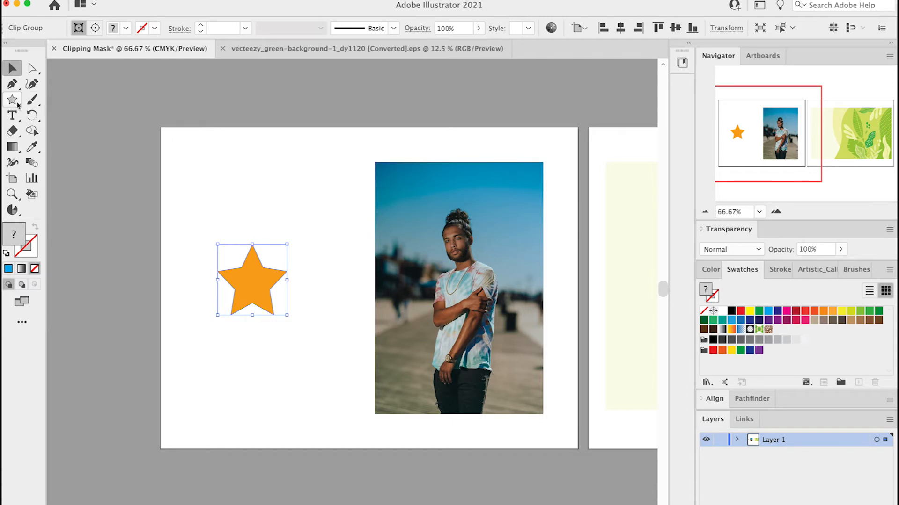
Step: Draw a blue circle about 1.86 in wide with the Ellipse tool and position it over the man's head in the photo
drag(12, 104, 46, 115)
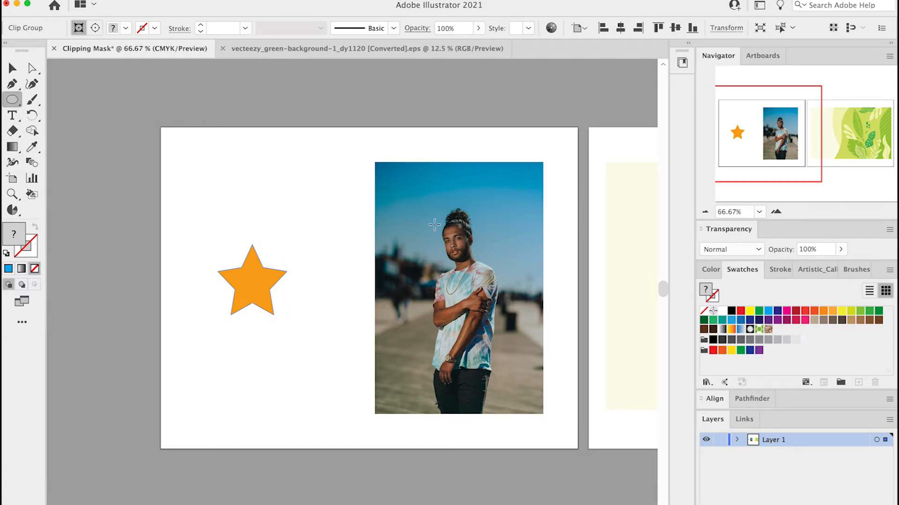
drag(434, 206, 469, 267)
key(super+z)
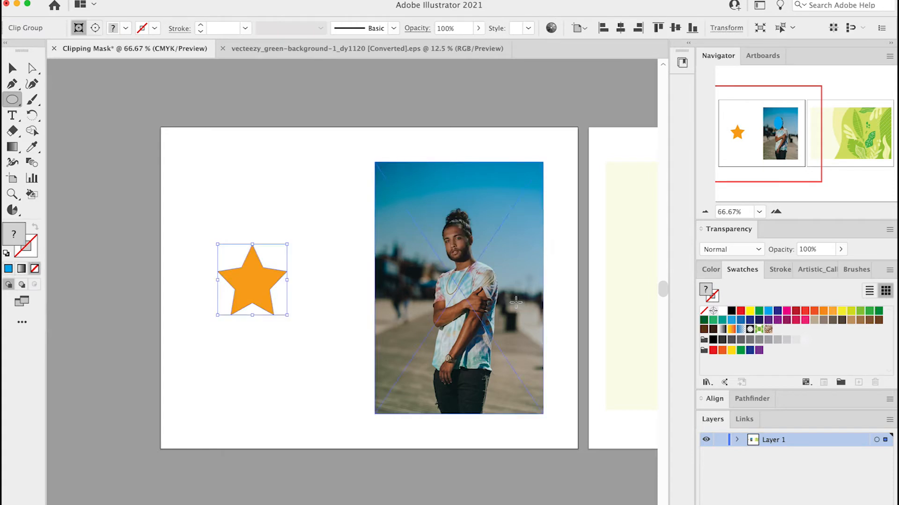
drag(432, 207, 473, 277)
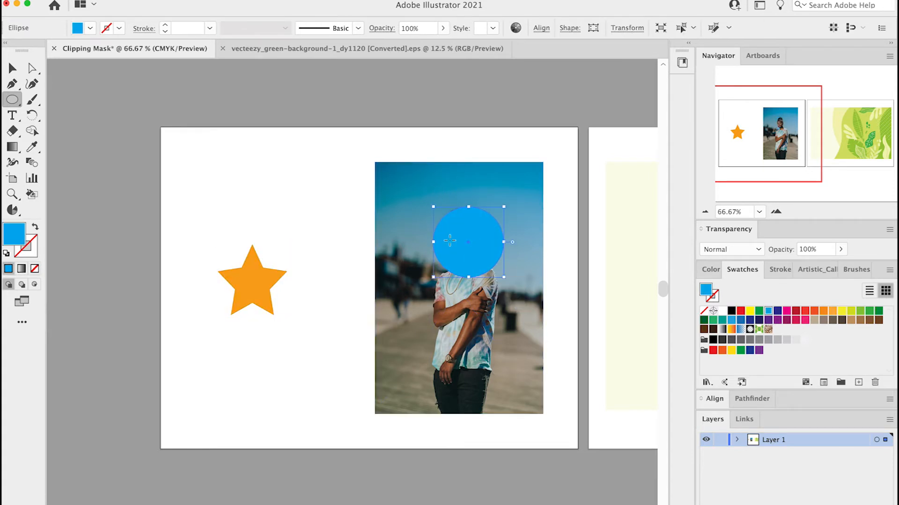
click(17, 70)
mouse_move(482, 251)
mouse_down()
mouse_move(456, 241)
mouse_move(474, 247)
mouse_up()
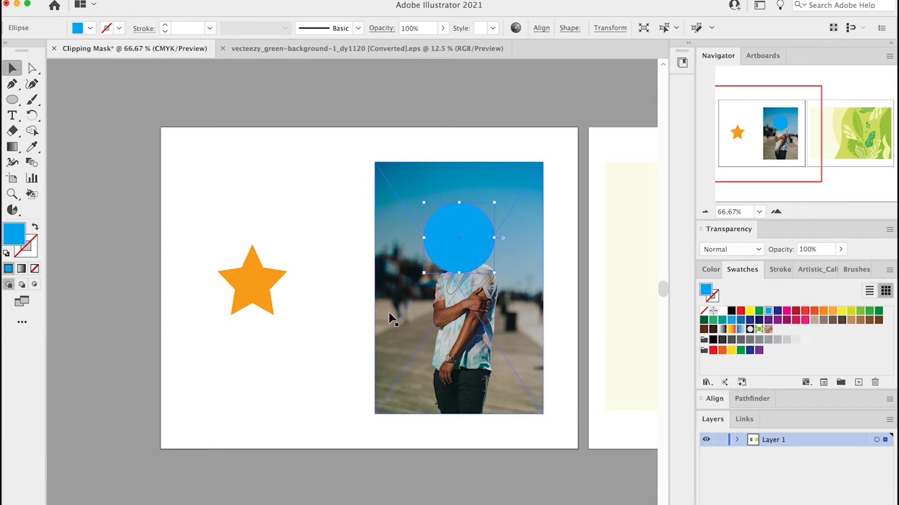
Step: Bring the blue circle to the front and use it as a clipping mask on the man's photo
right_click(462, 264)
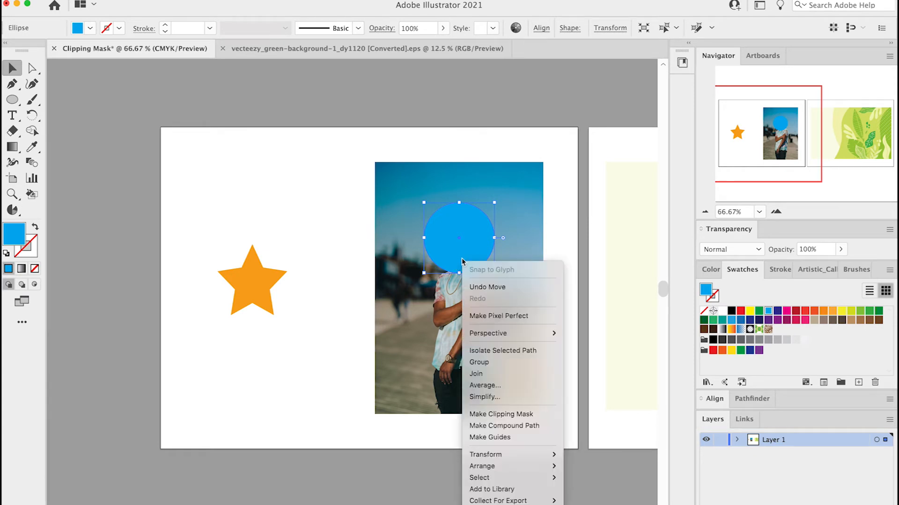
mouse_move(482, 466)
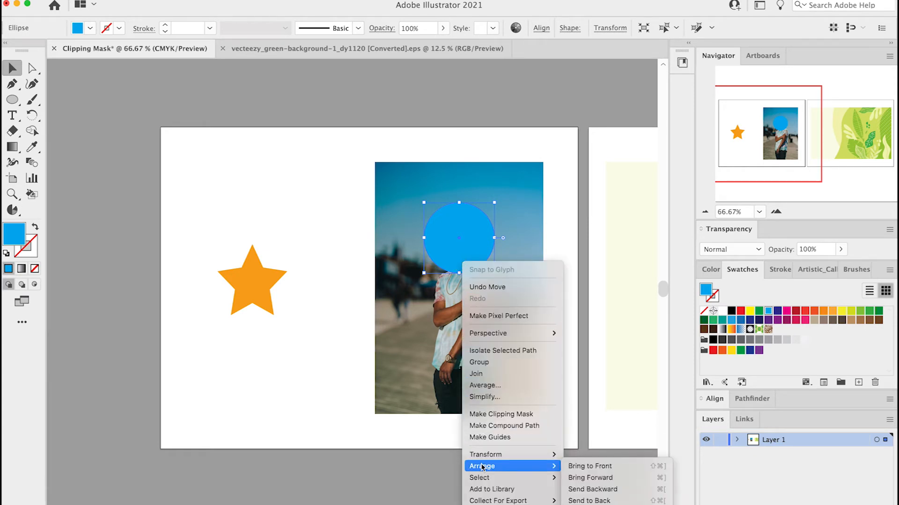
click(590, 467)
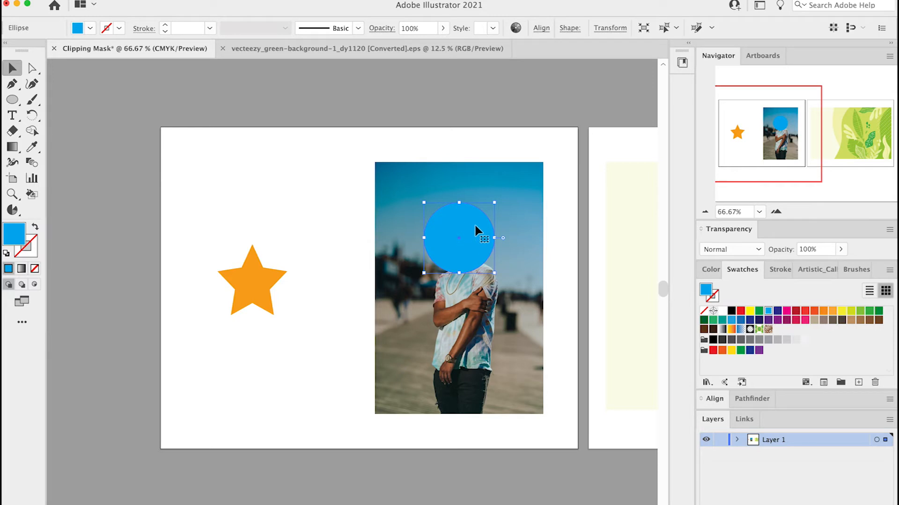
shift+click(397, 196)
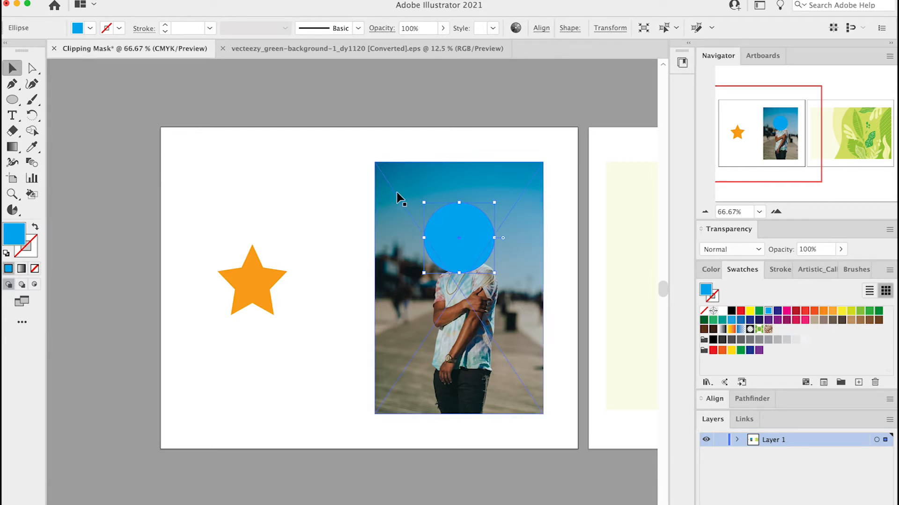
shift+click(397, 197)
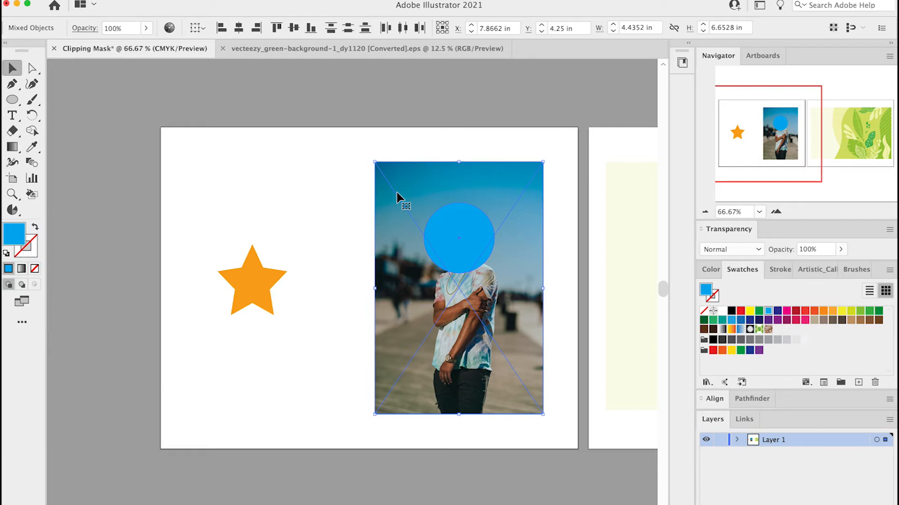
right_click(398, 197)
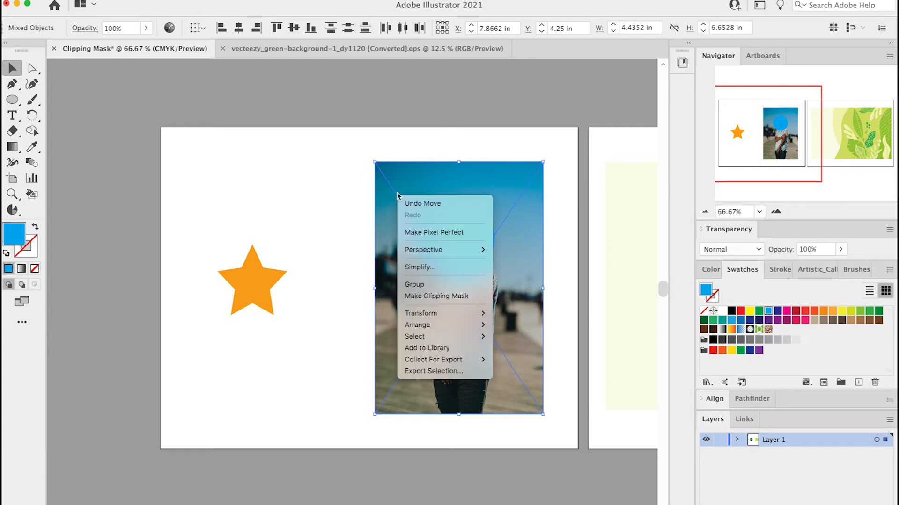
click(422, 297)
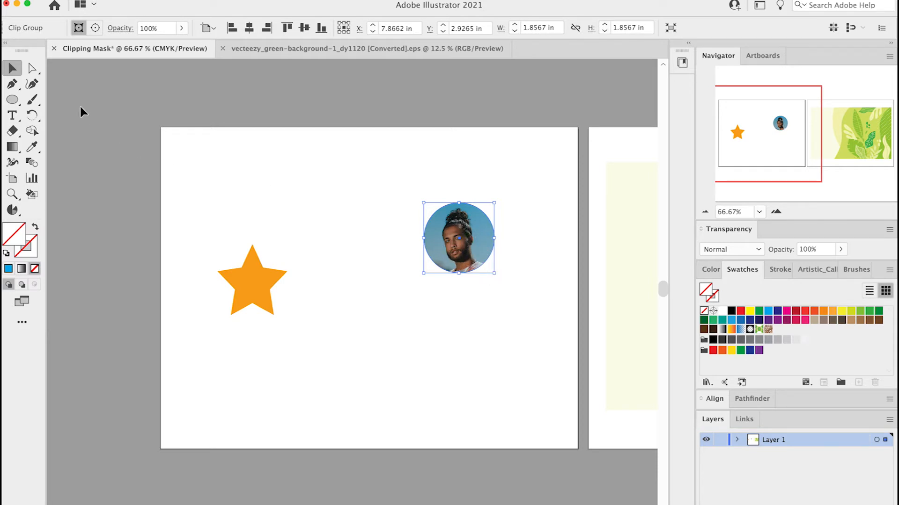
Step: Move the photo inside its circular mask slightly up and to the right using the Direct Selection tool, leaving the mask in place
click(33, 70)
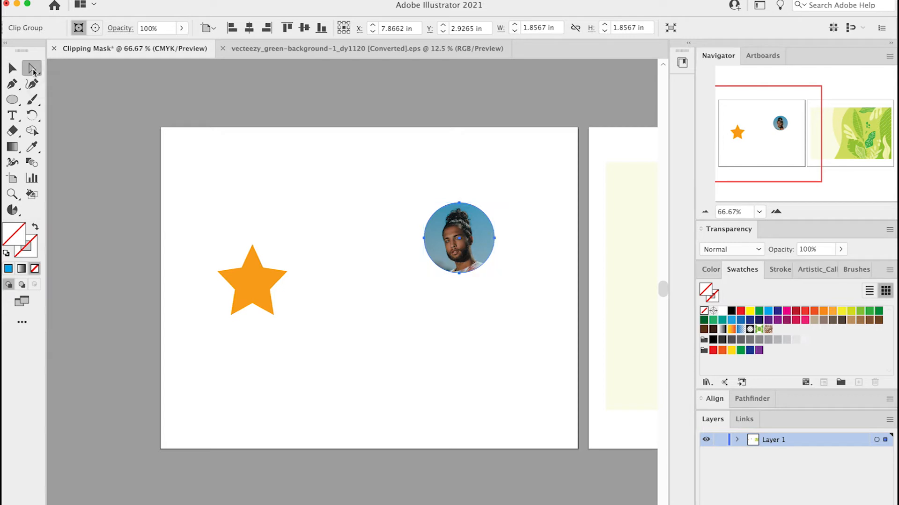
click(458, 184)
click(458, 238)
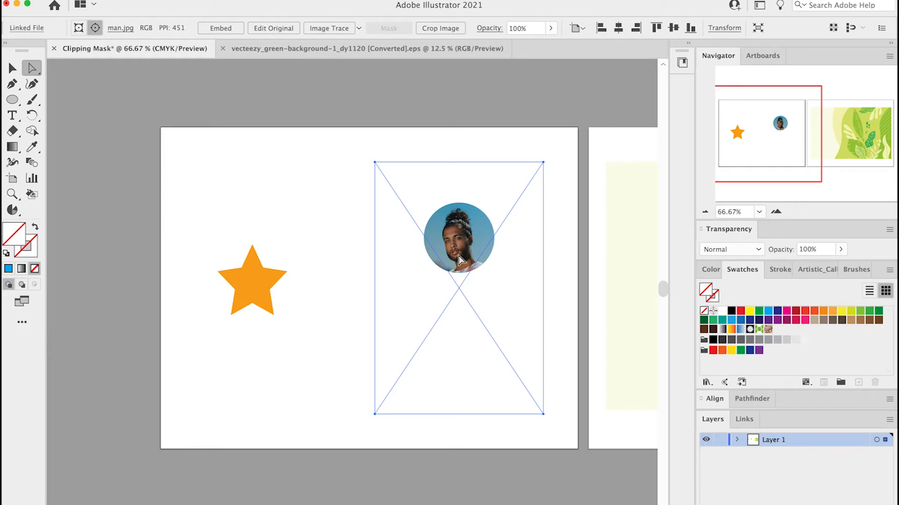
mouse_move(458, 255)
mouse_down()
mouse_move(446, 238)
mouse_move(442, 246)
mouse_move(470, 247)
mouse_move(452, 199)
mouse_move(457, 226)
mouse_move(456, 193)
mouse_move(409, 217)
mouse_move(454, 241)
mouse_move(487, 206)
mouse_move(453, 230)
mouse_move(461, 266)
mouse_up()
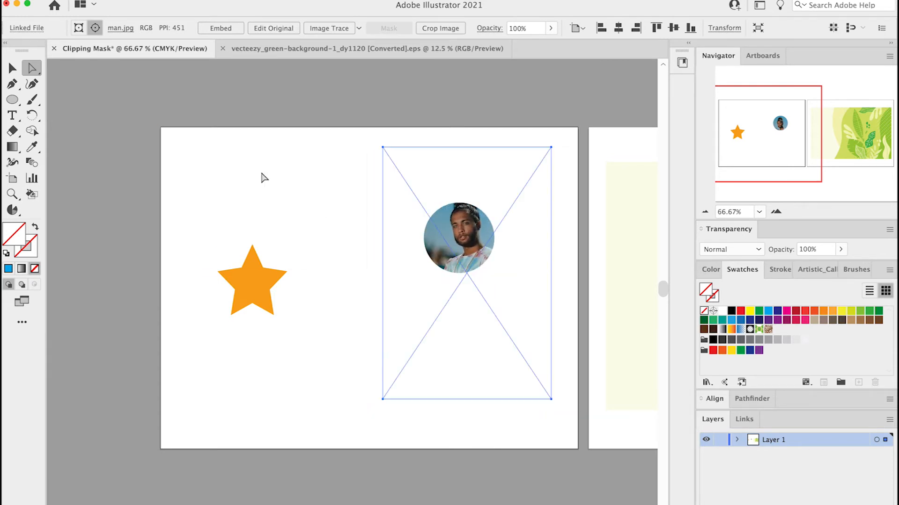
click(776, 212)
scroll(491, 238, right, 2)
mouse_move(512, 232)
mouse_down()
mouse_move(457, 212)
mouse_move(519, 247)
mouse_move(514, 233)
mouse_up()
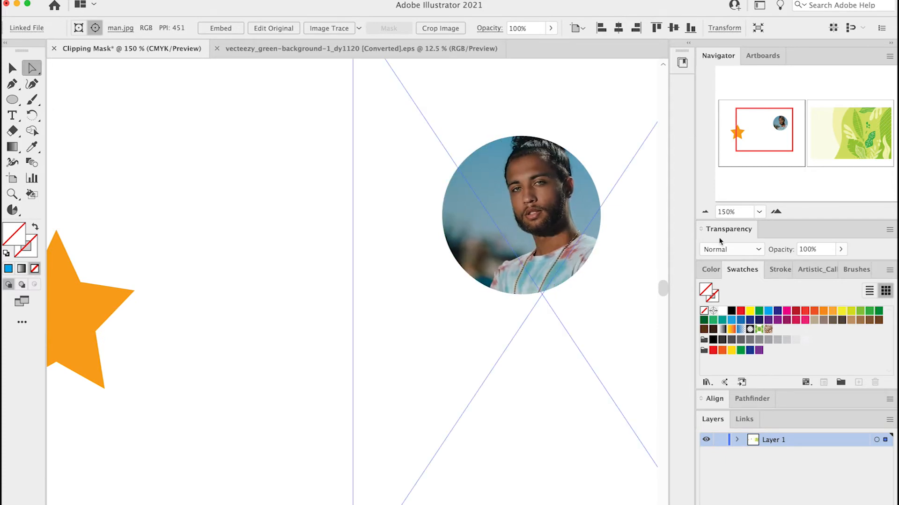
click(705, 212)
click(705, 212)
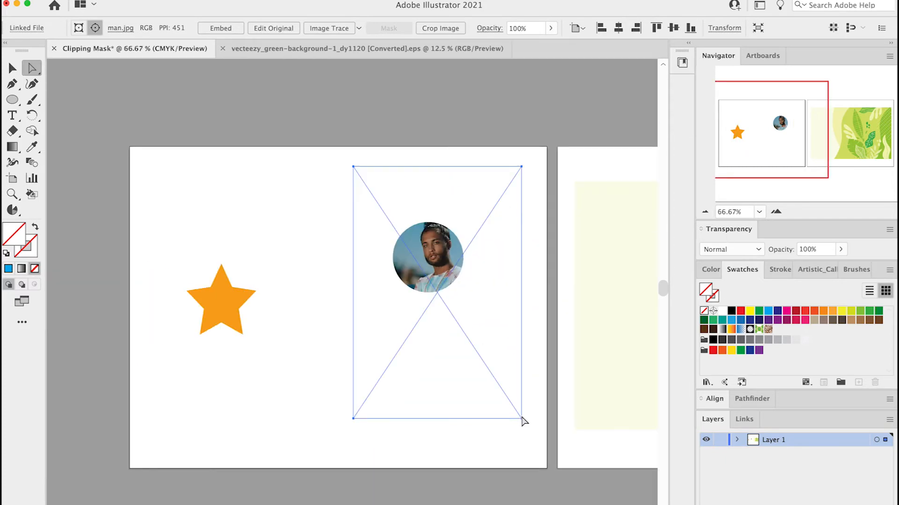
click(357, 175)
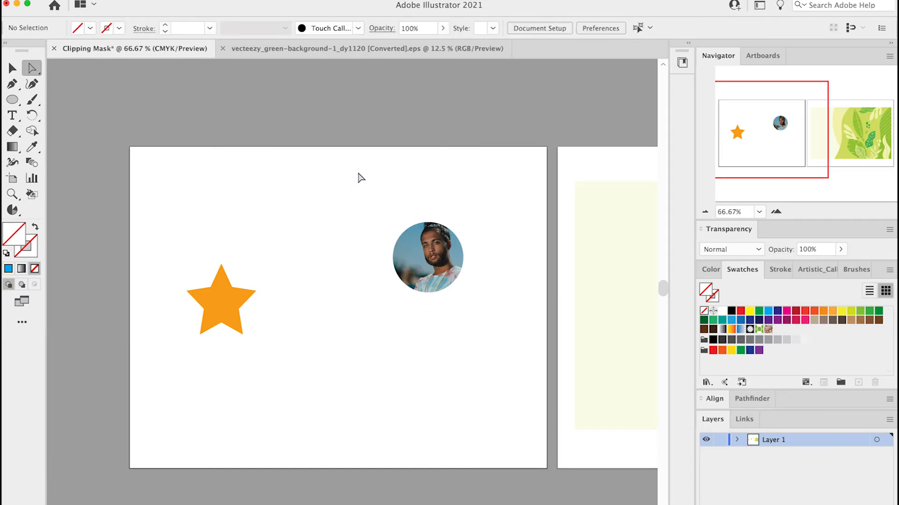
Step: Scale the photo inside the circular mask down to about two-thirds of its size, keeping the man's head and shoulders within the circle
click(434, 266)
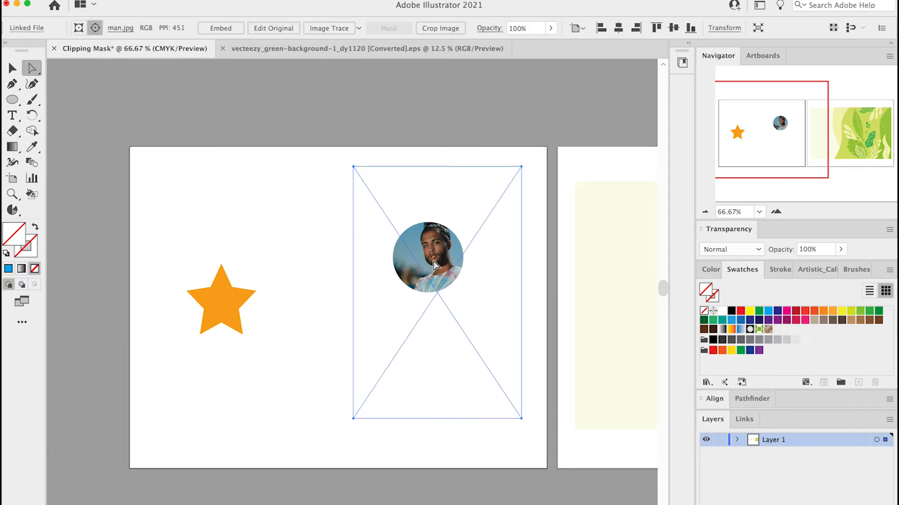
click(12, 68)
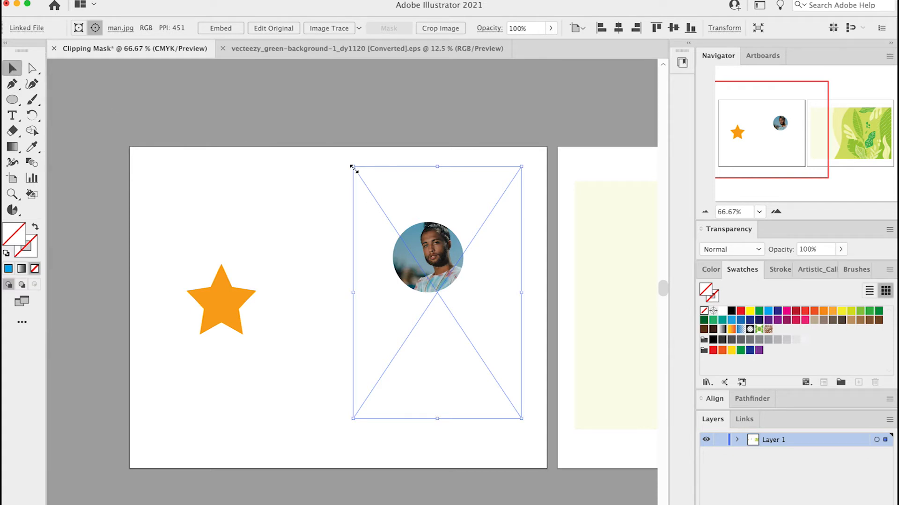
drag(353, 166, 379, 205)
drag(523, 420, 491, 374)
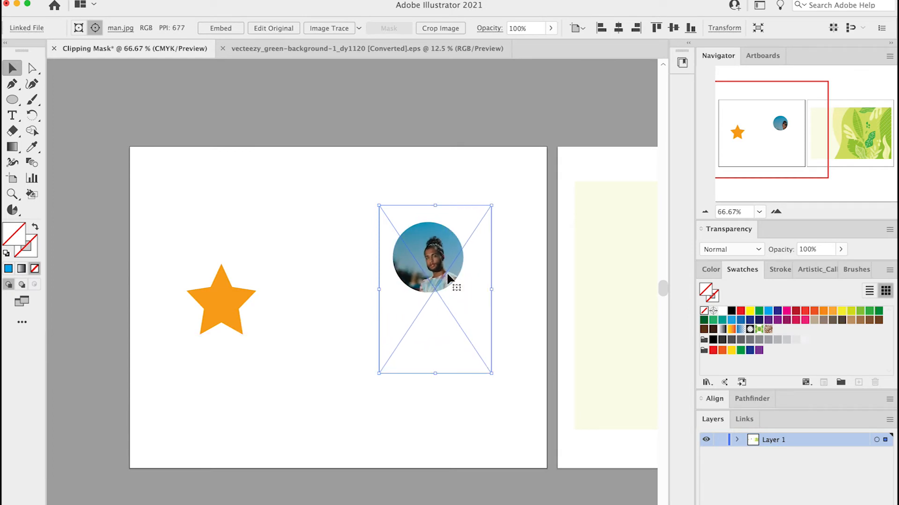
click(33, 70)
click(257, 218)
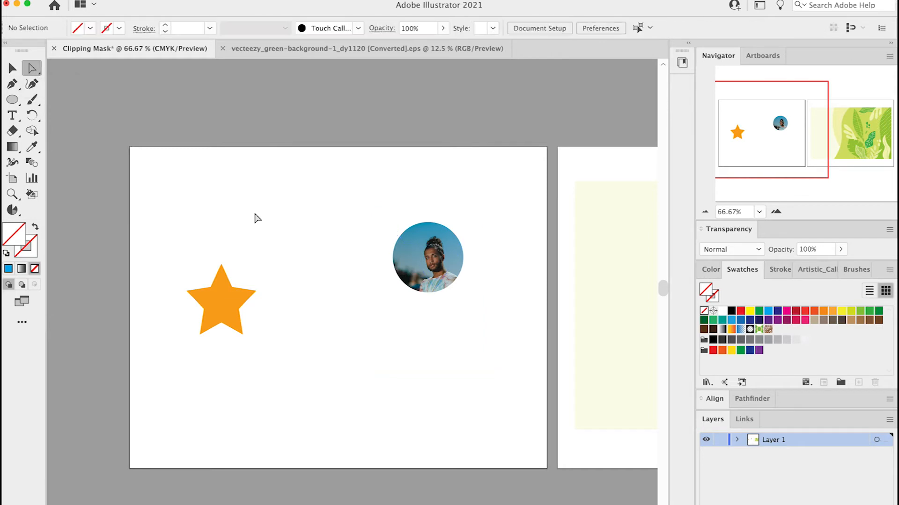
Step: Select the photo inside the circular mask and detach the Layers panel so it floats over the canvas
click(427, 256)
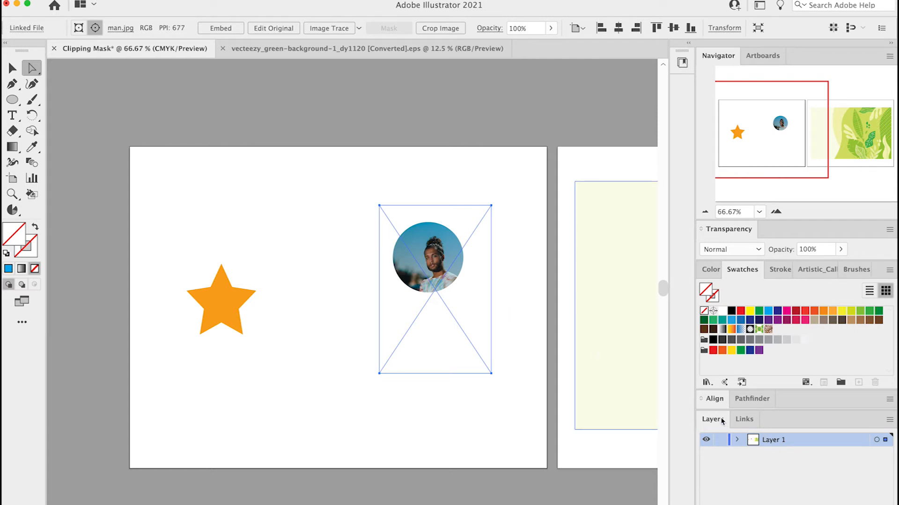
drag(721, 421, 156, 114)
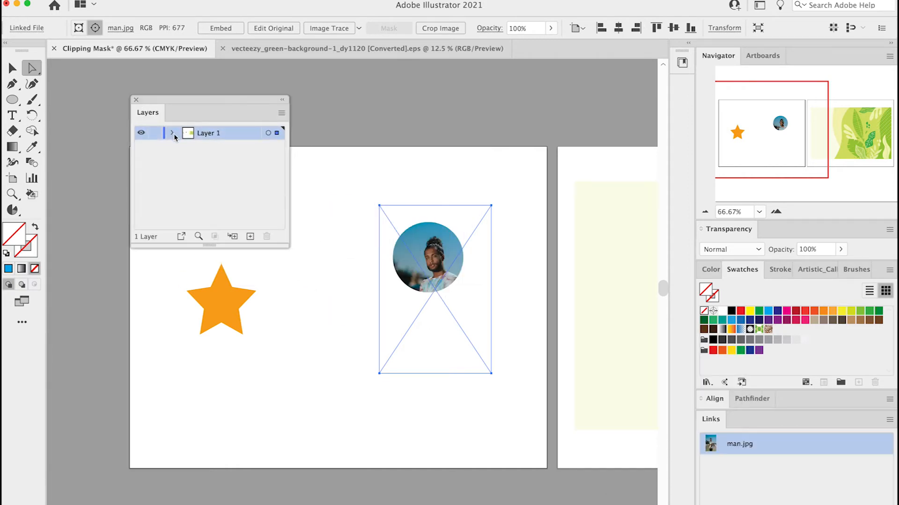
Step: Expand Layer 1 and the photo's clip group, and target the circular clipping path rather than the linked photo
click(172, 134)
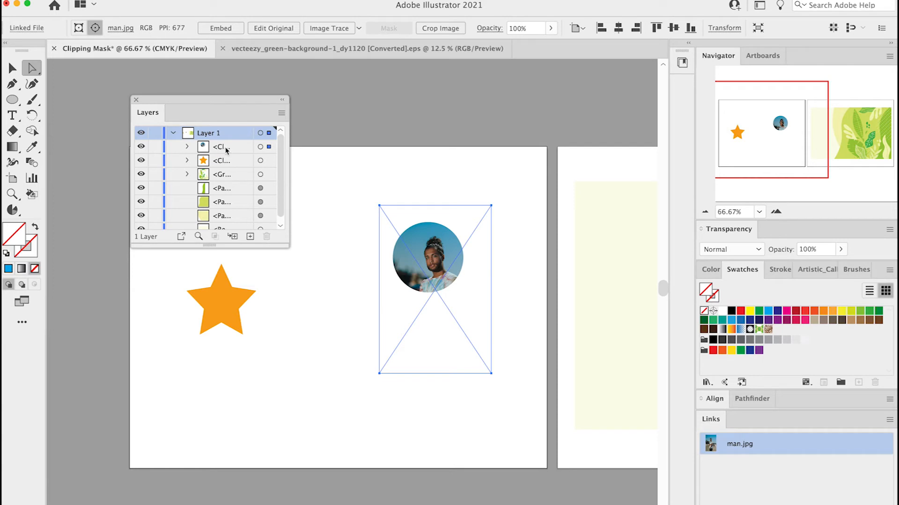
click(187, 147)
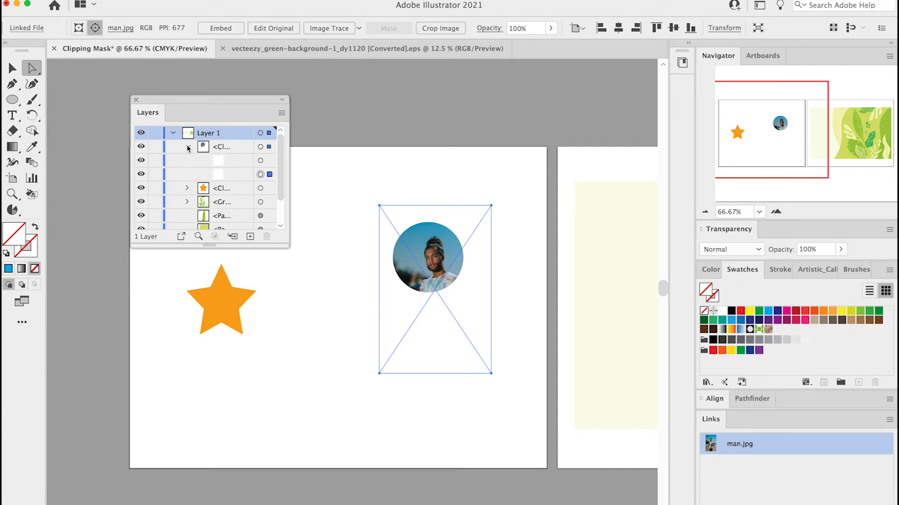
click(260, 161)
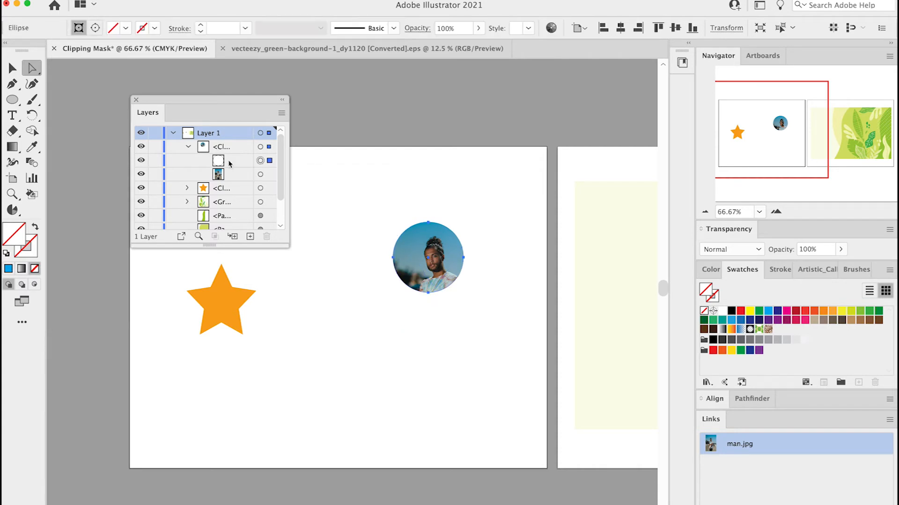
click(260, 174)
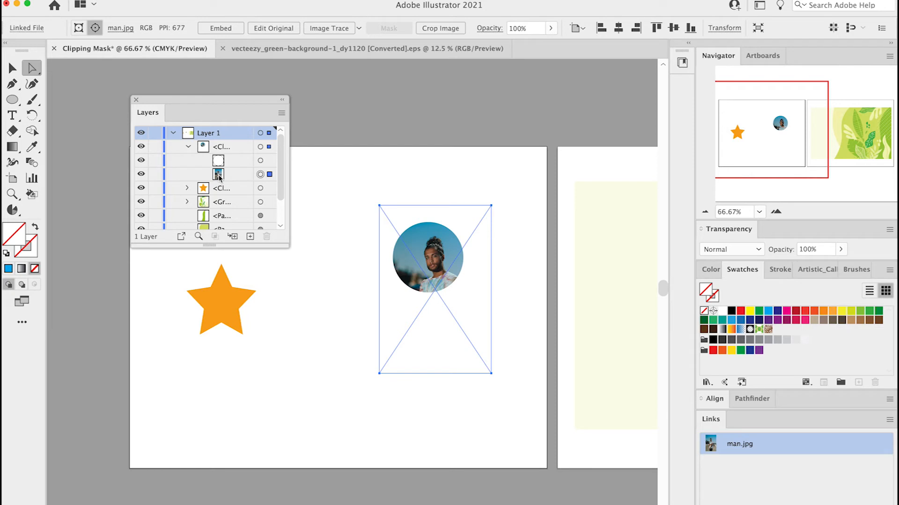
click(260, 161)
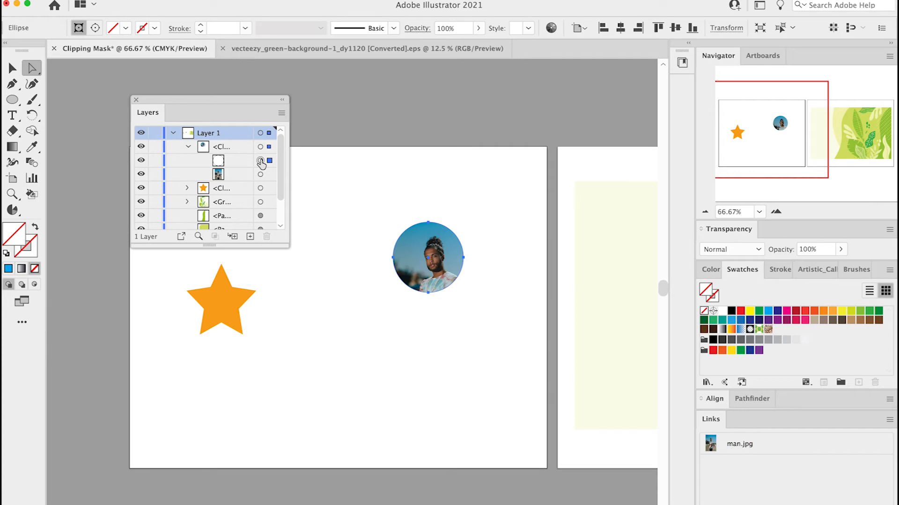
Step: Apply a green stroke to the circular clipping path around the man's photo
click(28, 256)
click(746, 271)
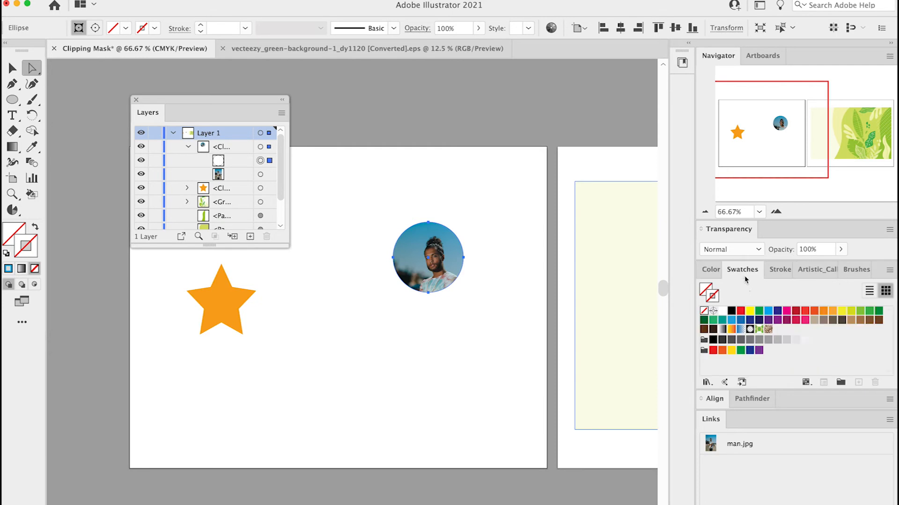
click(759, 310)
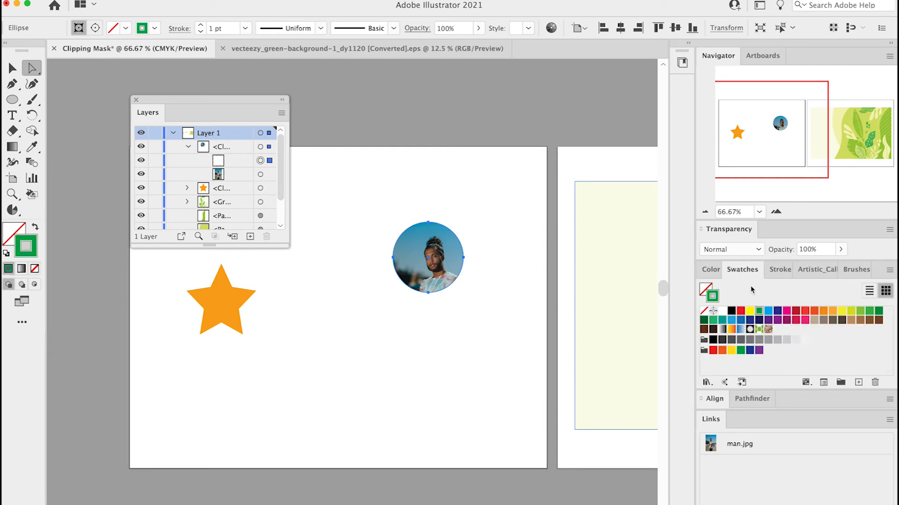
Step: Set the circular mask's stroke weight to 9 pt and deselect it
click(780, 271)
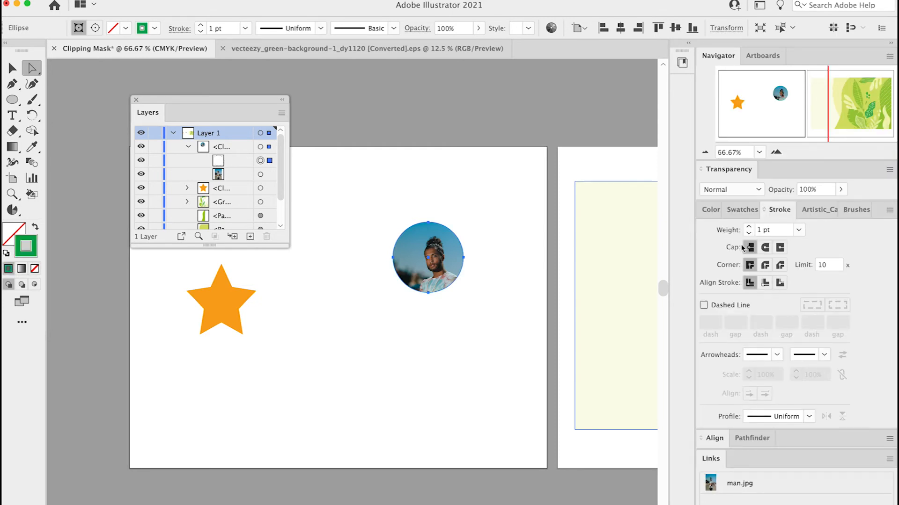
click(749, 228)
click(749, 228)
click(749, 228)
click(748, 228)
click(748, 228)
click(749, 228)
click(749, 228)
click(749, 228)
key(v)
click(317, 175)
Step: Dock the floating Layers panel back with the other panels, clearing the canvas around the leaf artwork
scroll(451, 206, right, 10)
scroll(452, 207, right, 3)
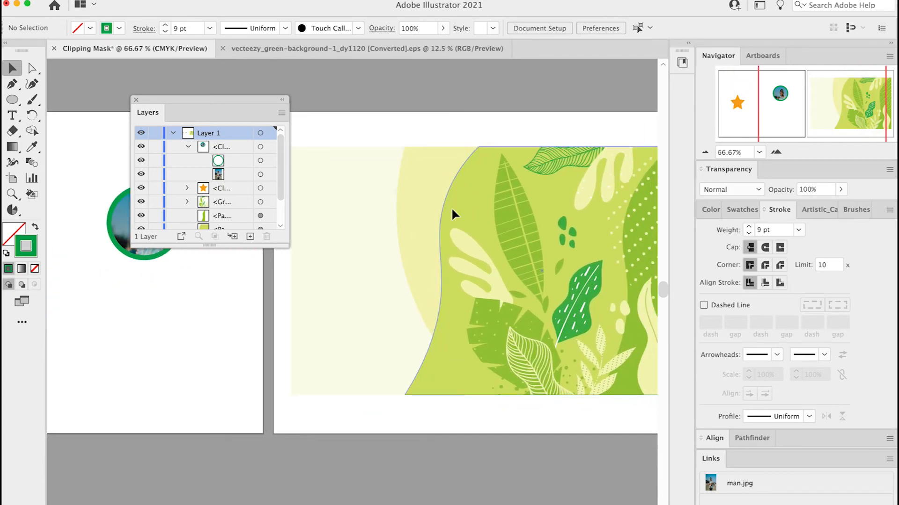
drag(249, 106, 189, 109)
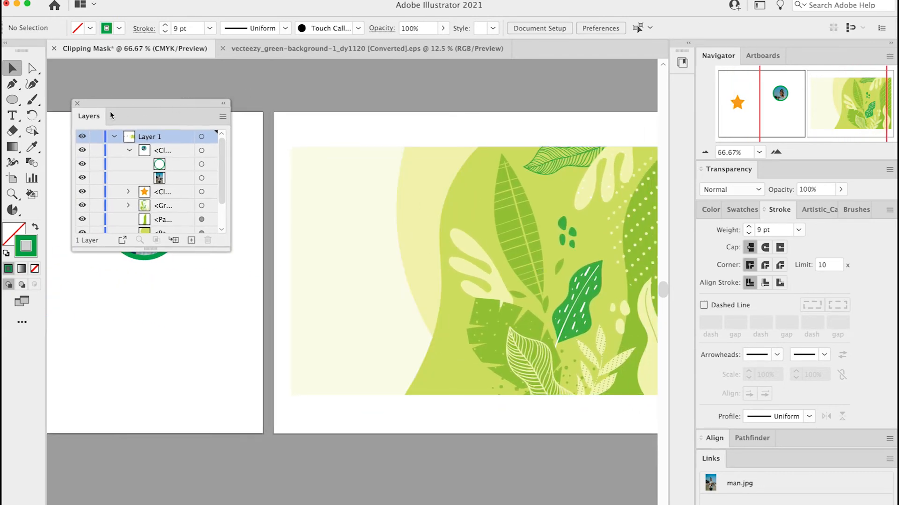
drag(89, 118, 744, 454)
Step: Select different pieces of the green leaf artwork on the second artboard to examine its separate shapes
scroll(473, 296, right, 3)
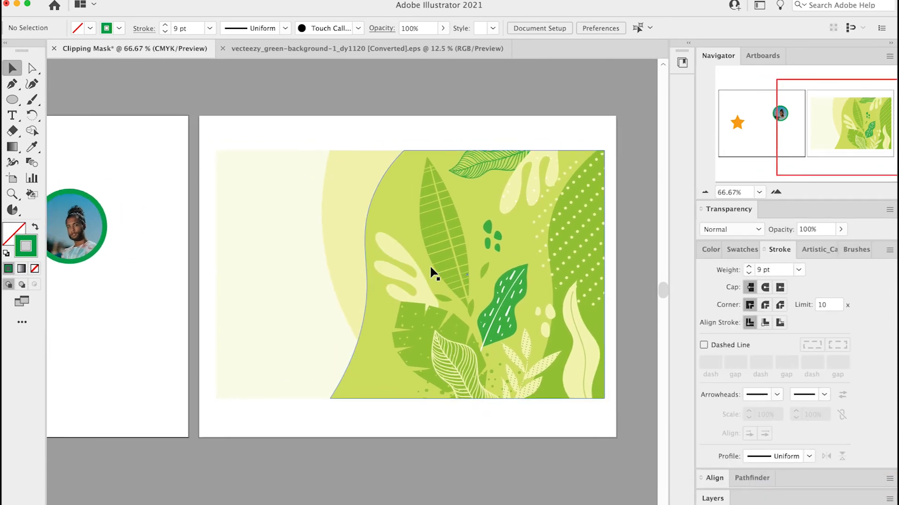
click(406, 215)
click(242, 207)
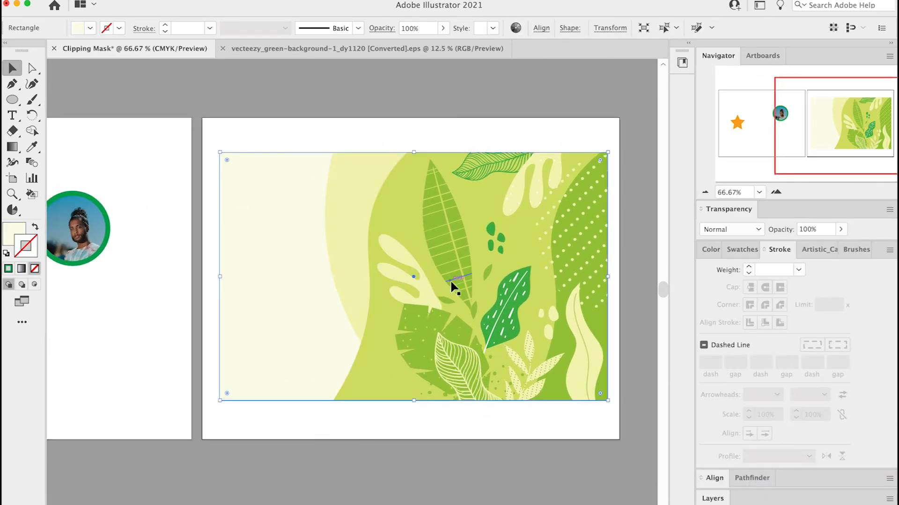
click(452, 284)
click(360, 295)
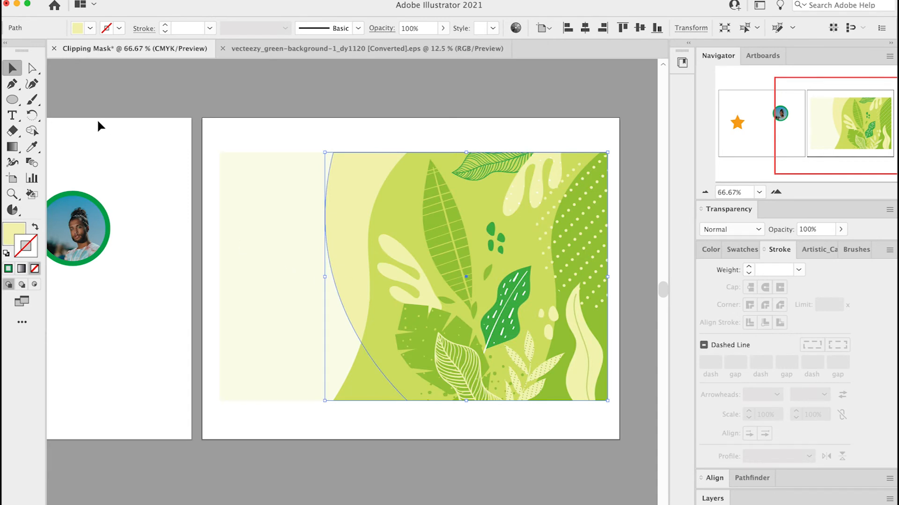
Step: Draw a large tilted triangle with the Polygon tool over the middle of the leaf artwork
drag(14, 101, 54, 131)
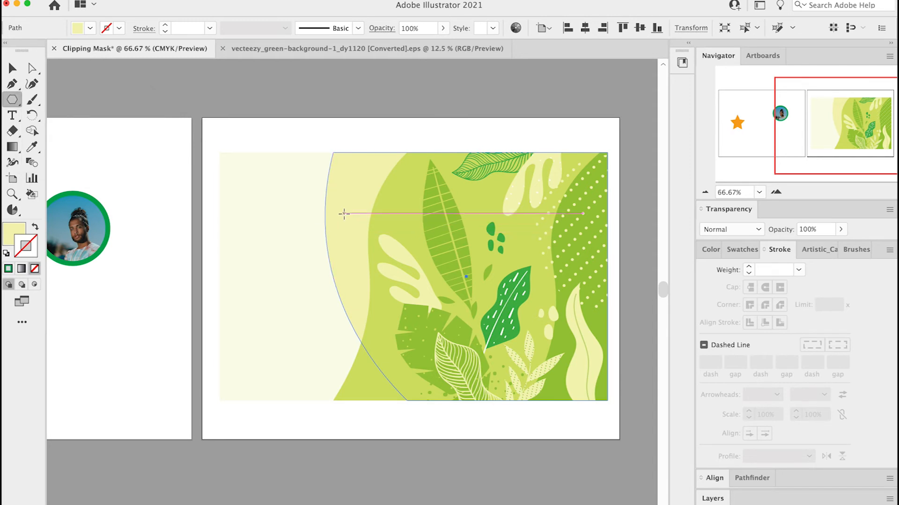
mouse_move(344, 214)
mouse_down()
mouse_move(373, 243)
mouse_move(377, 272)
mouse_move(398, 296)
mouse_move(428, 310)
mouse_move(502, 407)
mouse_move(498, 389)
mouse_move(497, 405)
mouse_move(504, 401)
mouse_move(530, 430)
mouse_up()
key(Down)
key(Down)
key(Down)
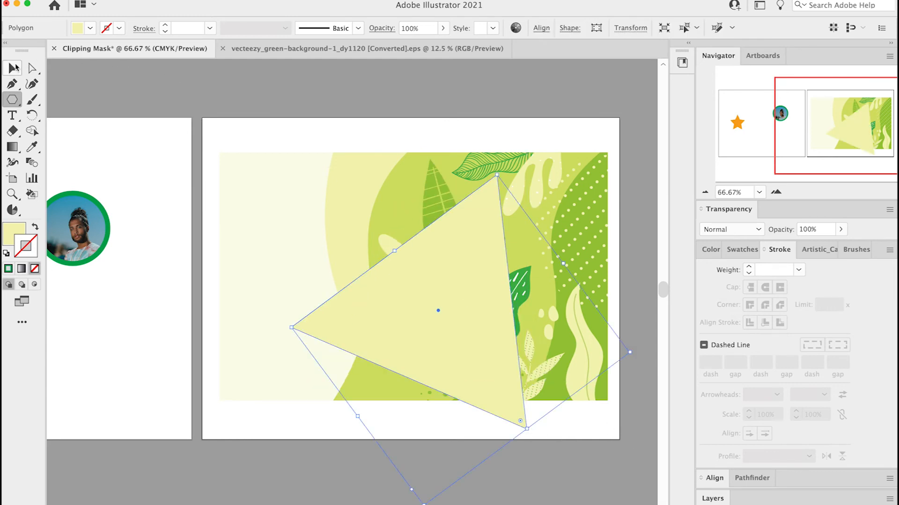
Step: Move the triangle slightly up and scale it down so it fits inside the leaf artwork, and deselect it
click(14, 67)
drag(430, 262, 431, 249)
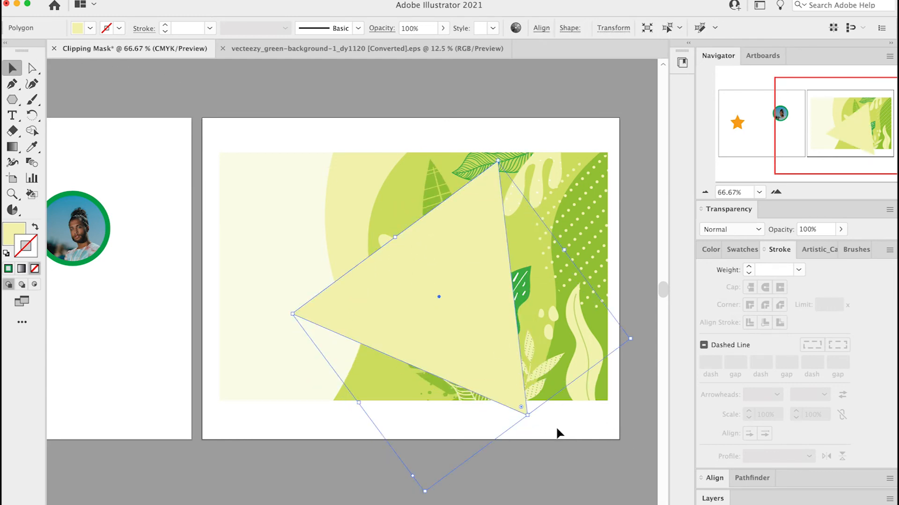
drag(530, 416, 510, 393)
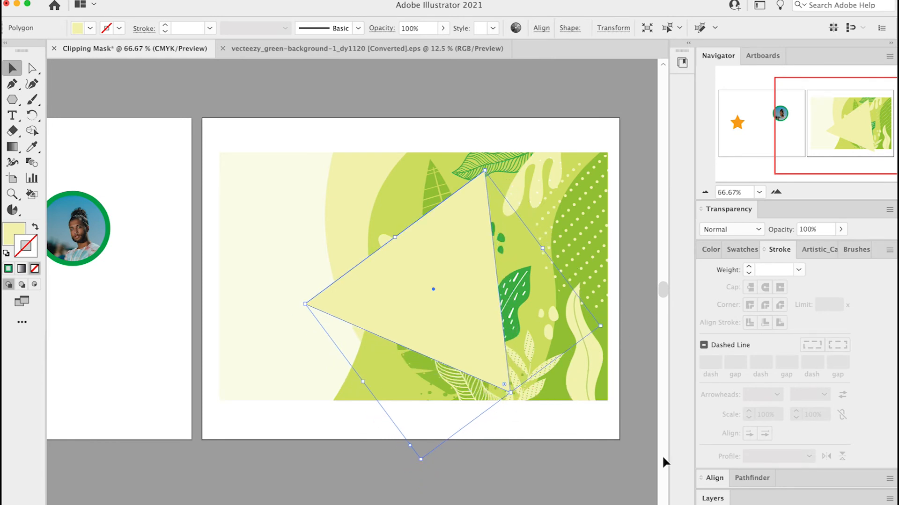
click(583, 437)
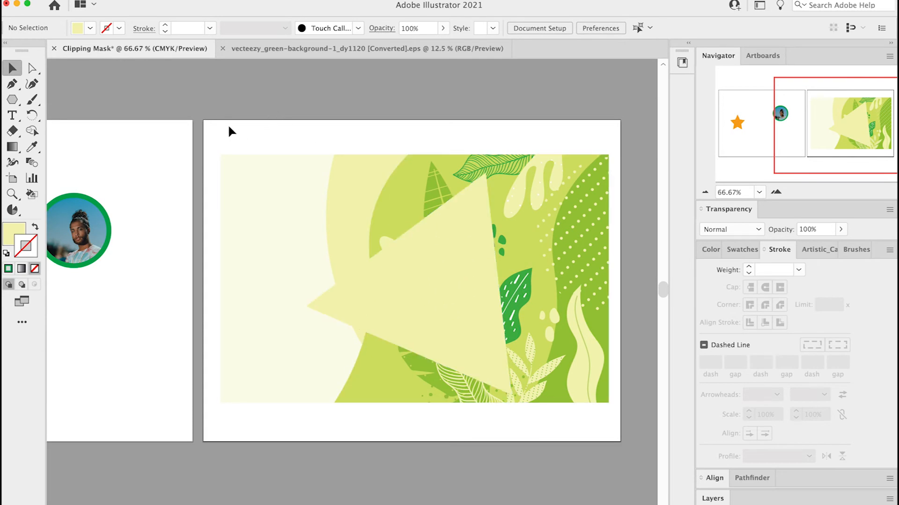
Step: Select the triangle together with all the leaf artwork and make a clipping mask from them
drag(215, 124, 616, 421)
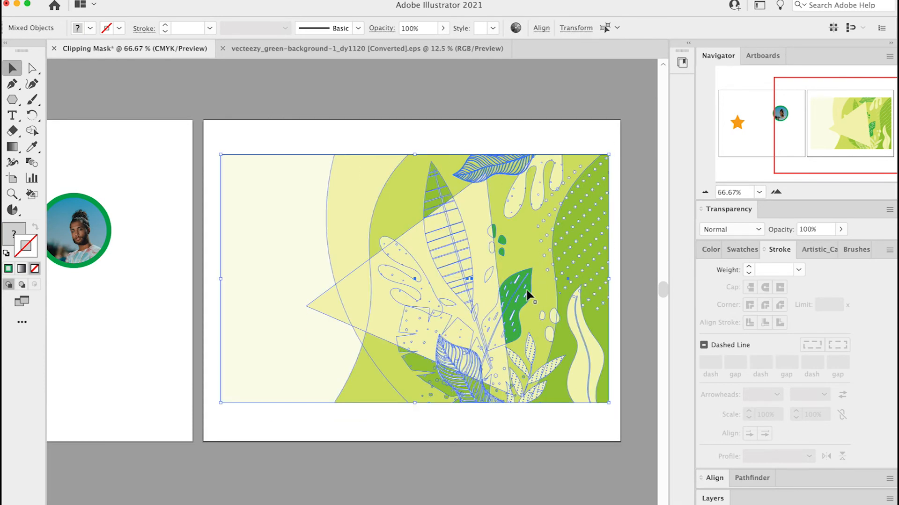
right_click(446, 263)
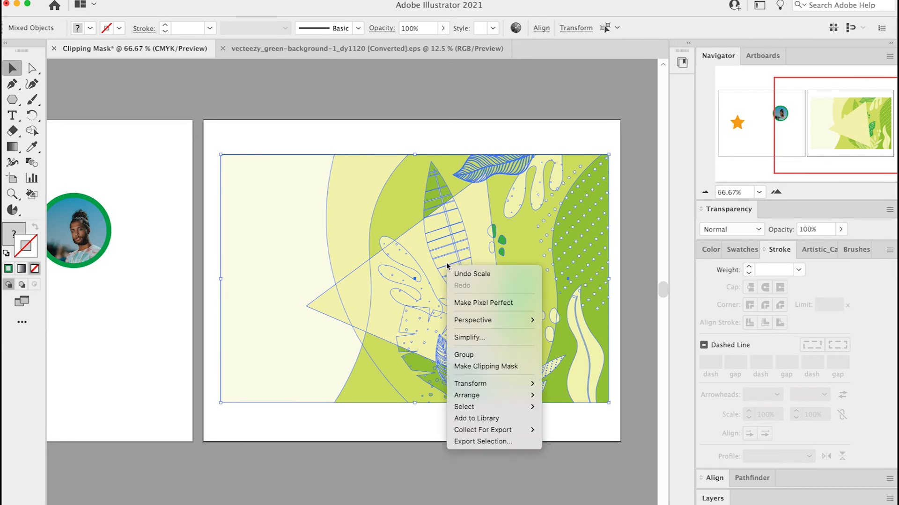
click(476, 367)
click(568, 361)
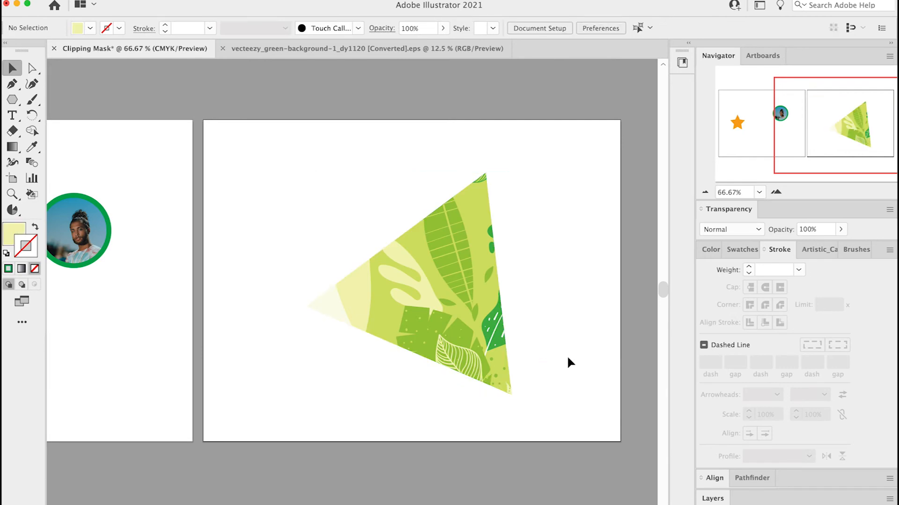
Step: Move the clipped triangle slightly up and to the left, and undo both the move and the clipping mask
drag(457, 315, 446, 298)
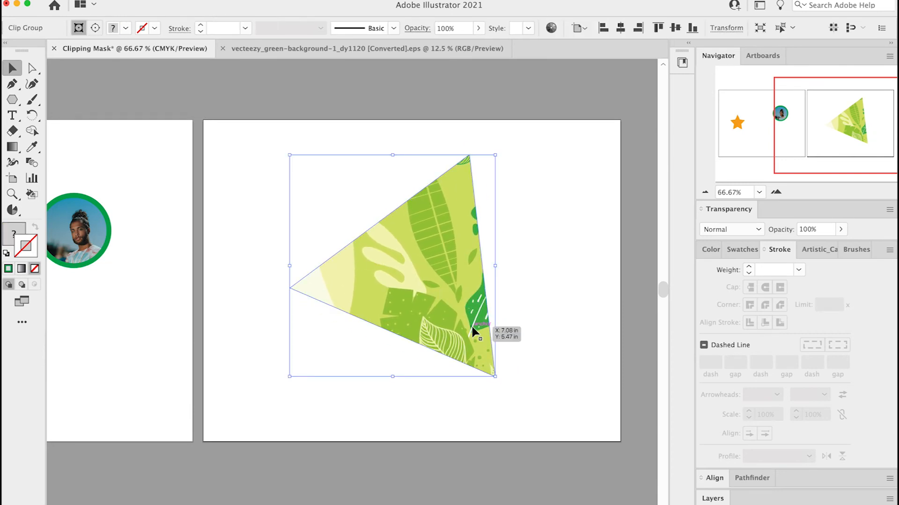
key(super+alt+7)
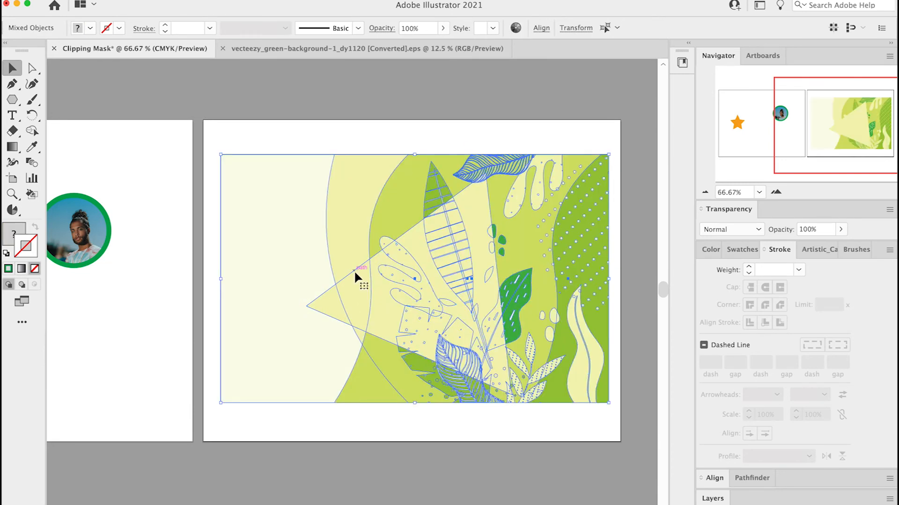
Step: Make the clipping mask again from the selected triangle and leaf artwork, and deselect the clipped group
click(123, 0)
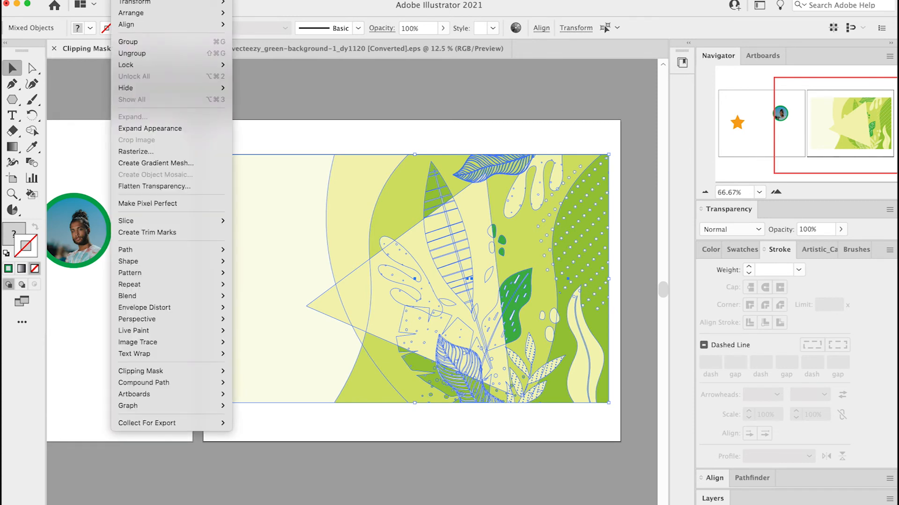
mouse_move(147, 377)
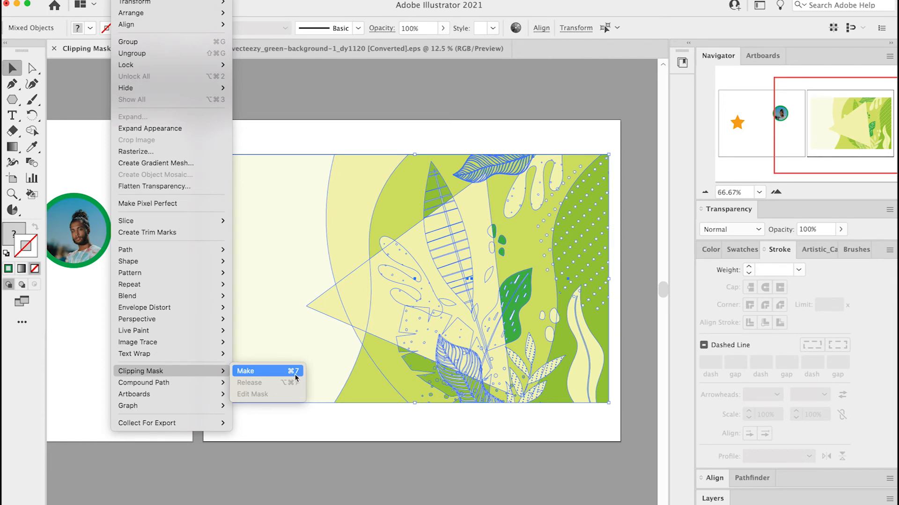
click(253, 371)
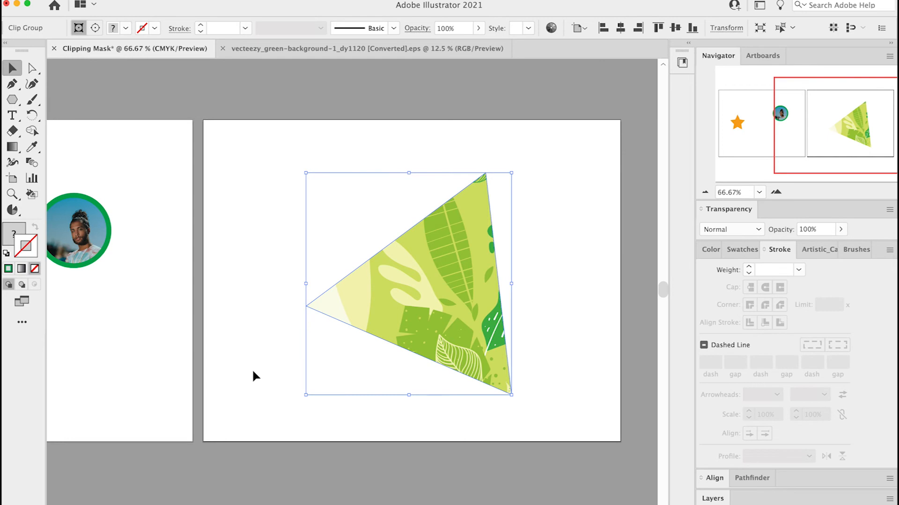
click(122, 1)
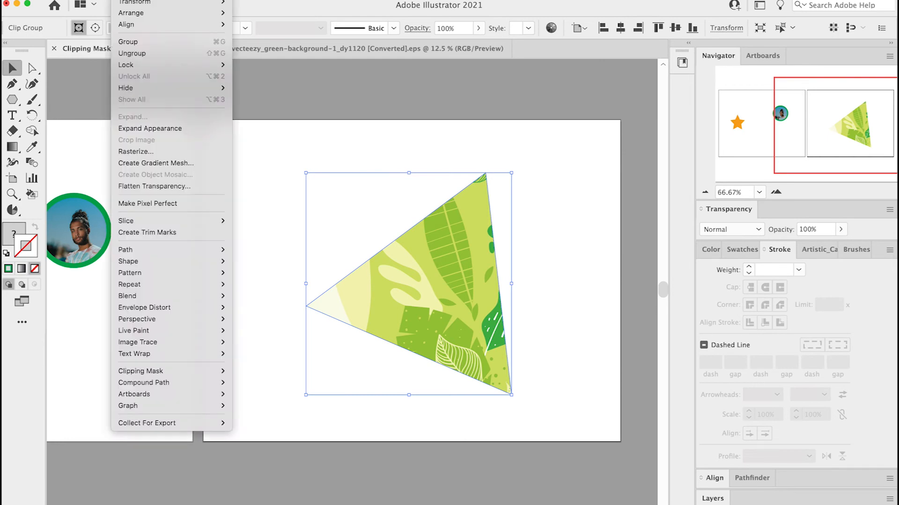
key(Escape)
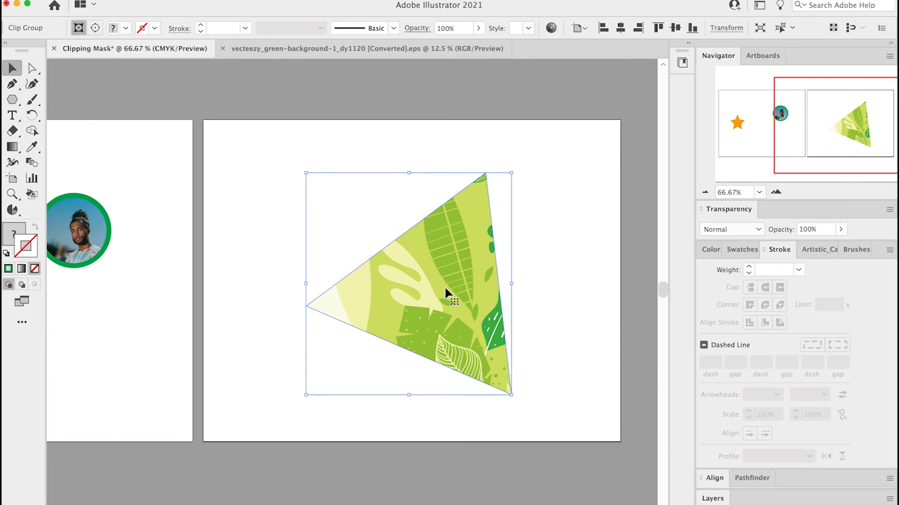
click(538, 303)
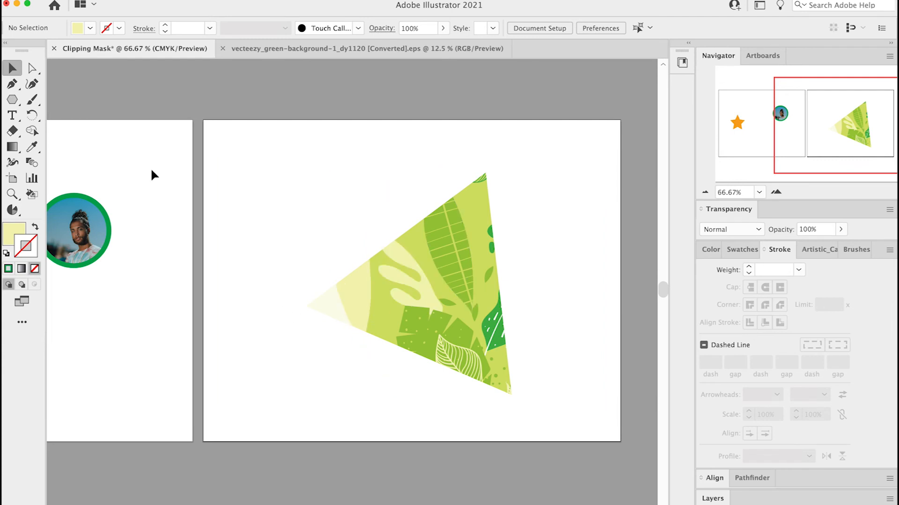
Step: Recolour the pale yellow fingered leaf inside the triangular mask with a bright blue fill using the Direct Selection tool
click(32, 70)
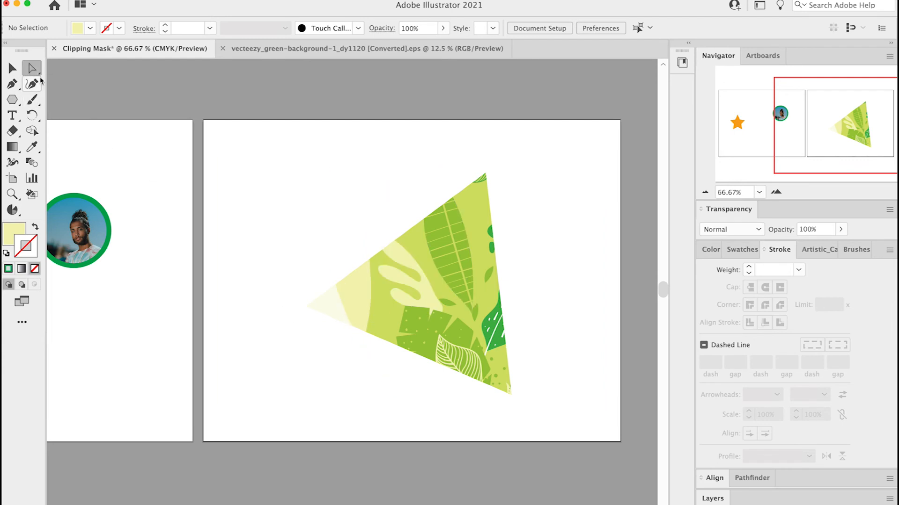
click(428, 303)
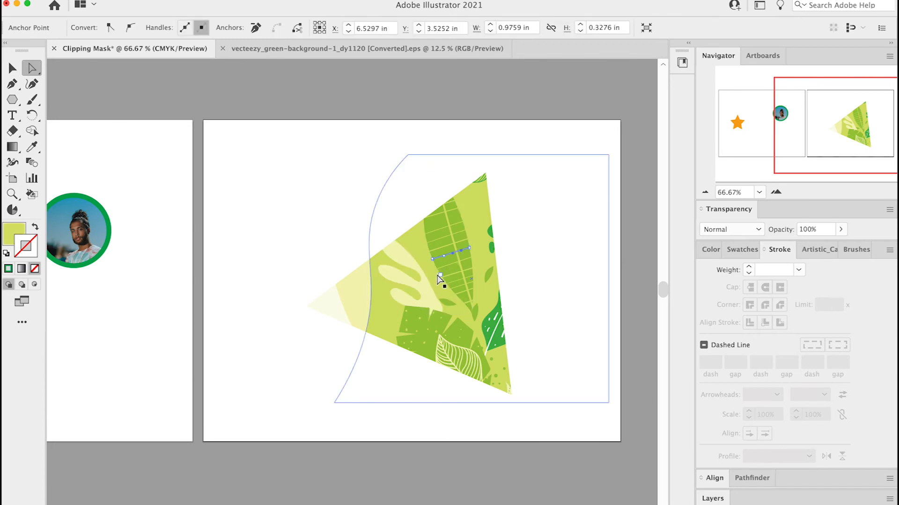
click(397, 257)
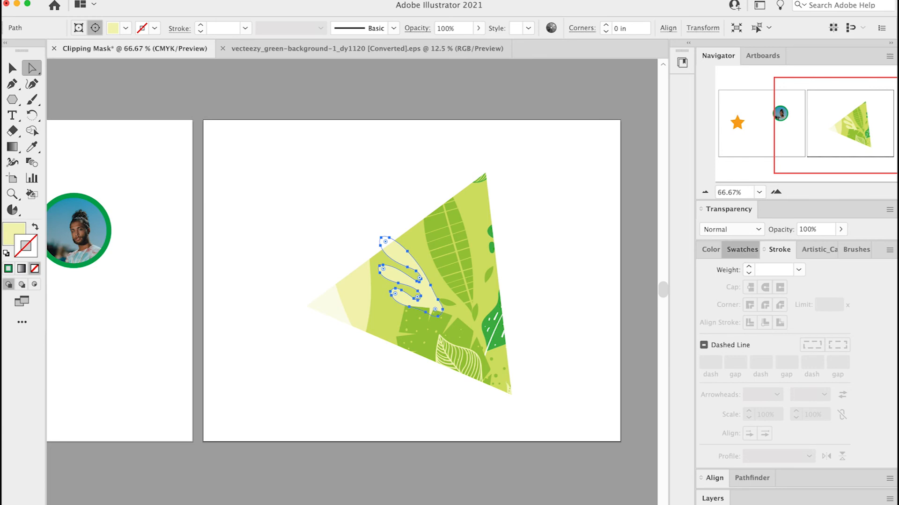
click(742, 249)
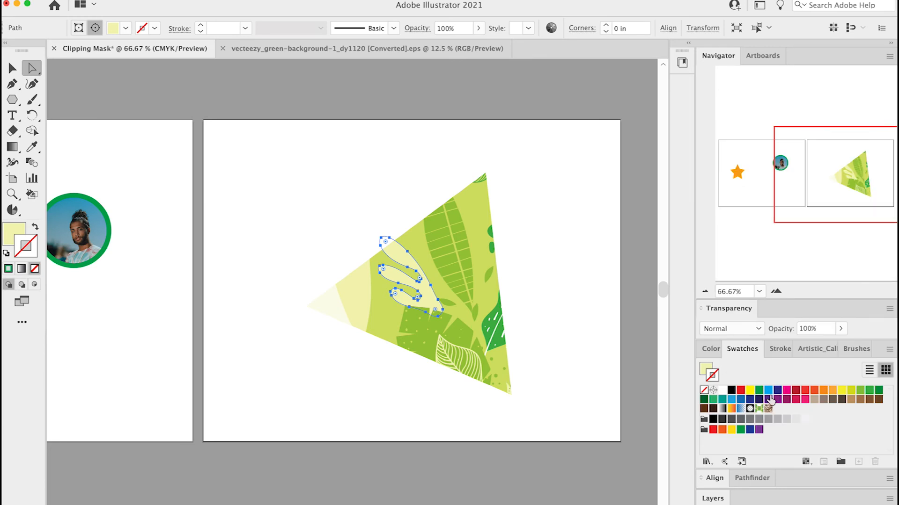
click(710, 370)
click(768, 390)
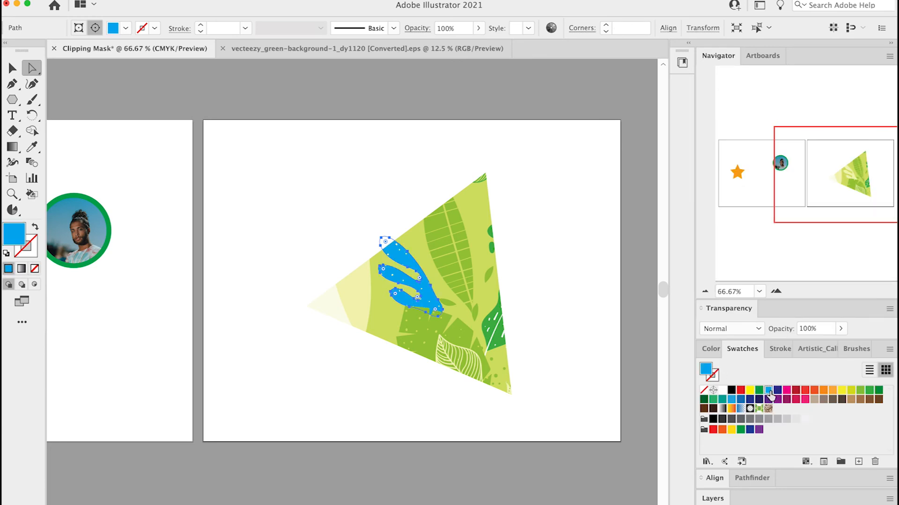
click(470, 310)
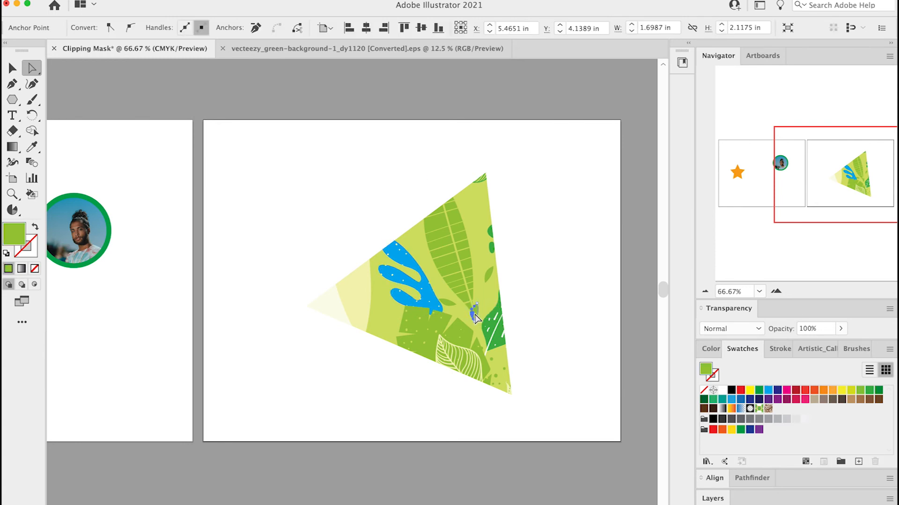
Step: Recolour the small pointed leaf inside the triangular mask with a red fill and deselect it
click(804, 390)
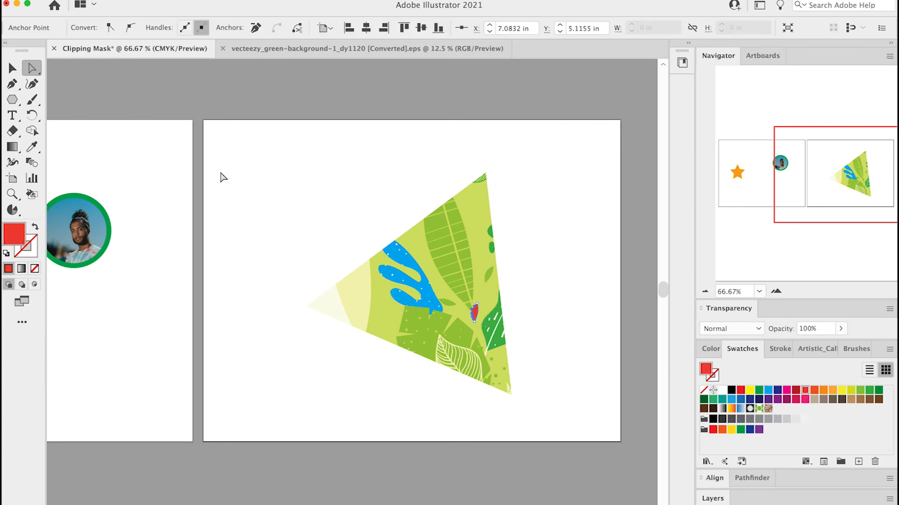
click(13, 69)
click(280, 148)
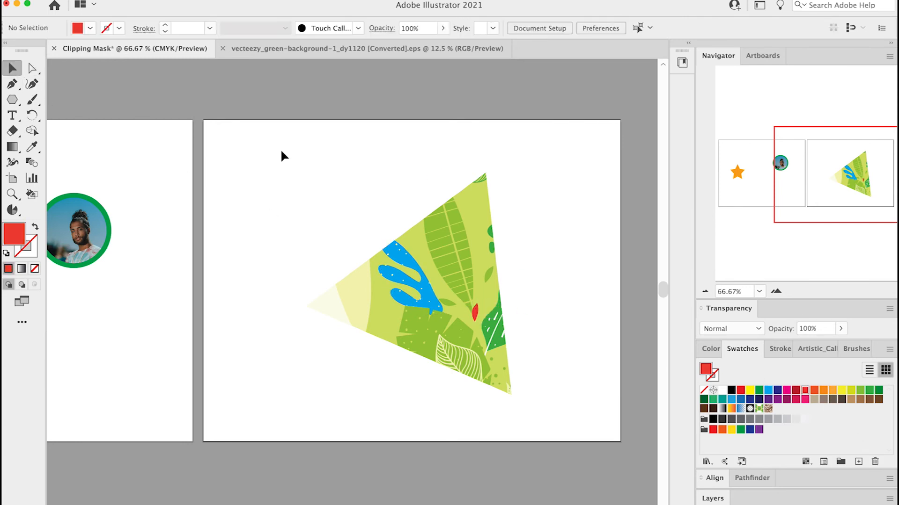
Step: Move the clipped triangle up and to the left, release its clipping mask, and clear the selection
drag(449, 228, 405, 209)
drag(415, 242, 427, 223)
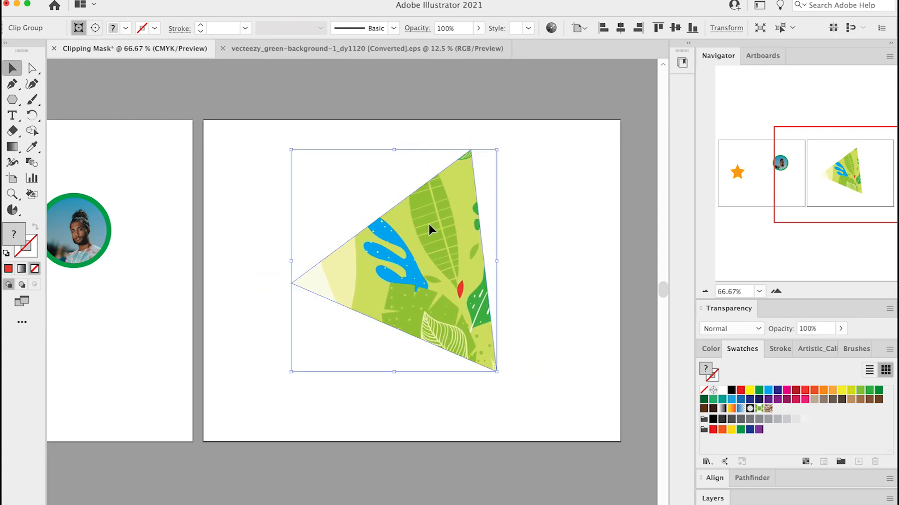
right_click(439, 252)
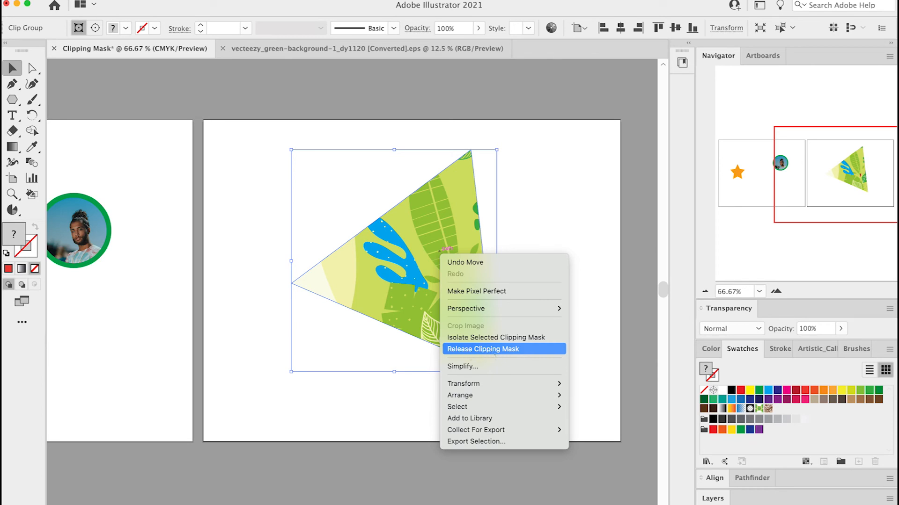
click(490, 352)
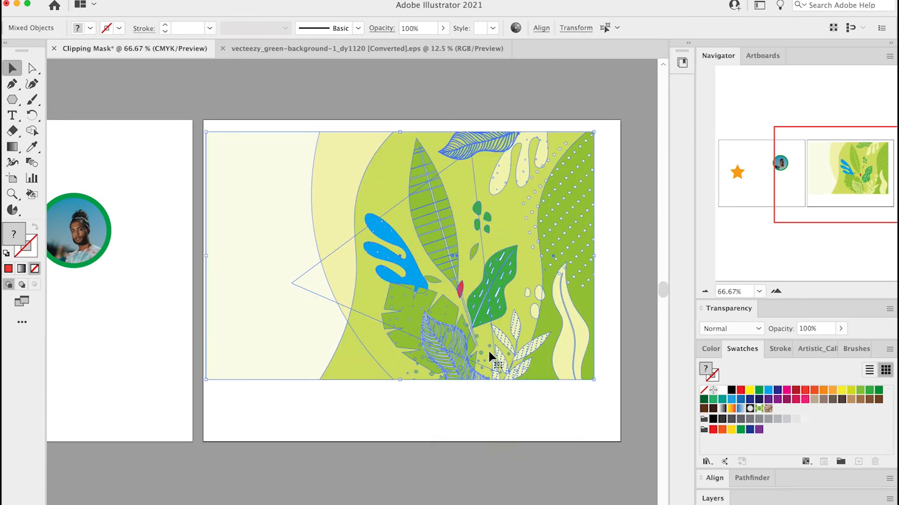
click(491, 422)
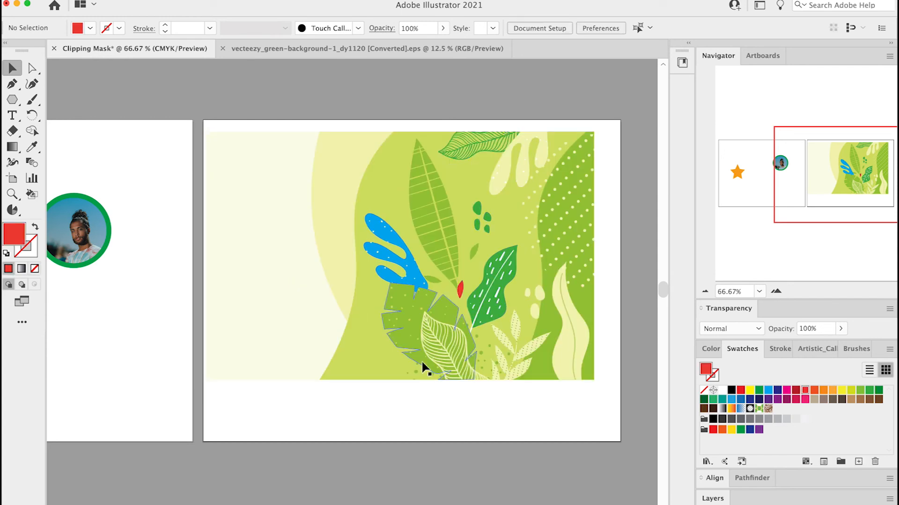
click(316, 267)
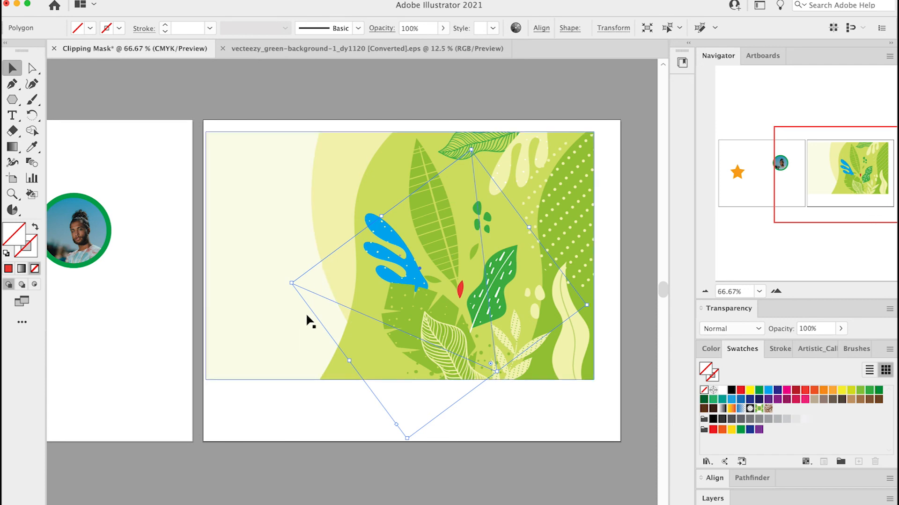
key(super+shift+a)
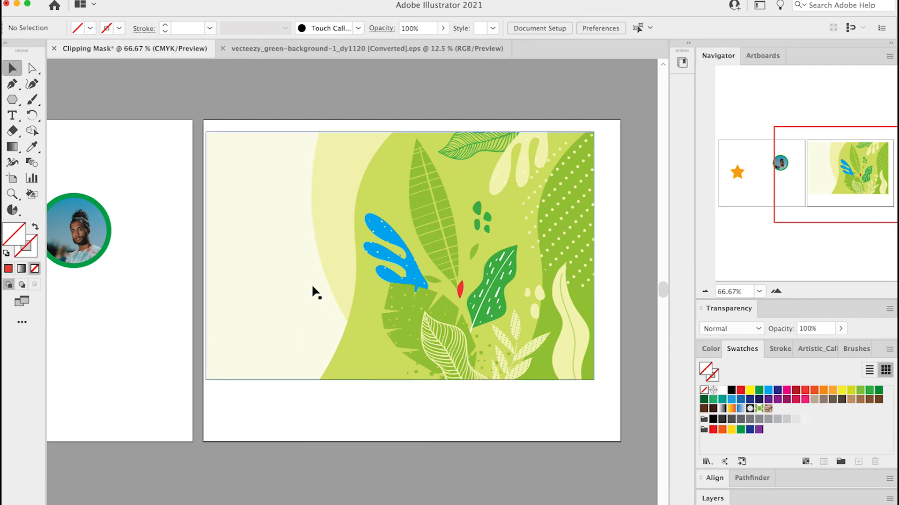
Step: Enlarge the circular photo mask proportionally from its upper-left corner to about 3.22 in wide and deselect it
scroll(426, 348, left, 5)
scroll(426, 348, up, 1)
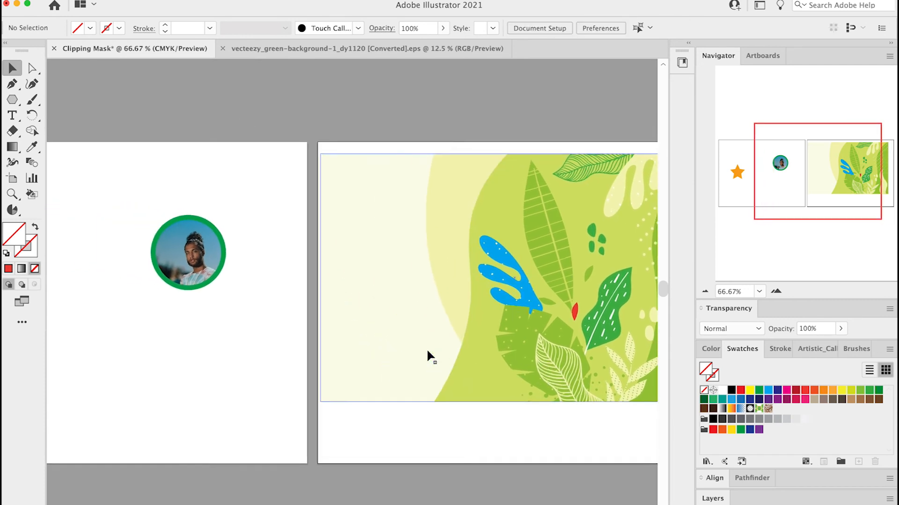
scroll(428, 351, left, 6)
scroll(427, 351, right, 4)
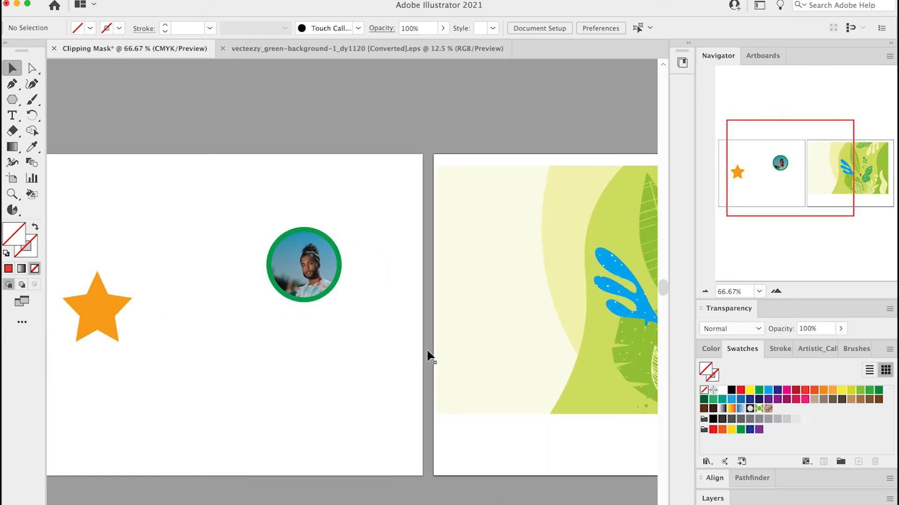
click(282, 272)
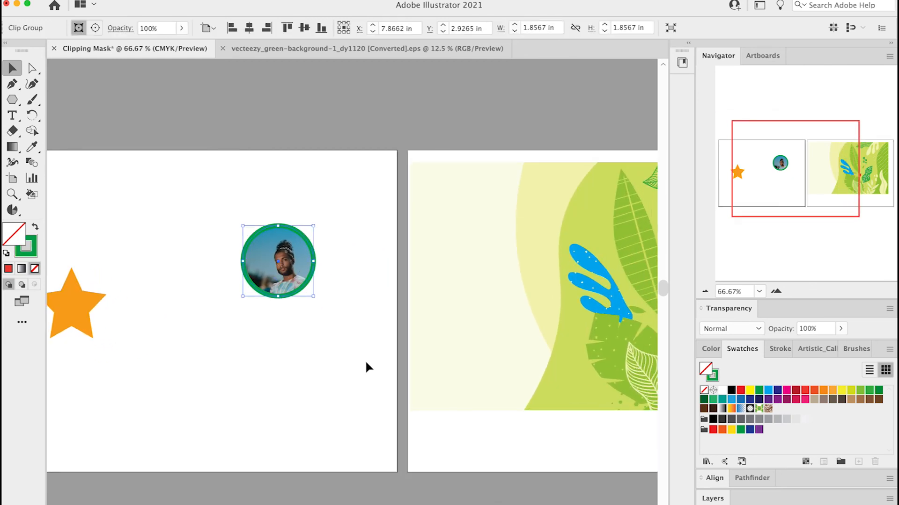
drag(313, 295, 367, 379)
click(312, 386)
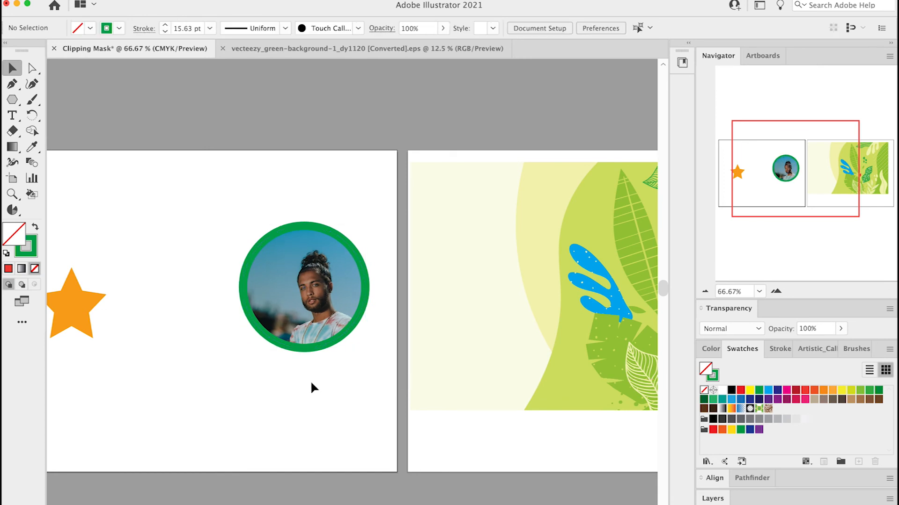
scroll(214, 364, right, 2)
scroll(215, 364, left, 2)
scroll(214, 363, left, 2)
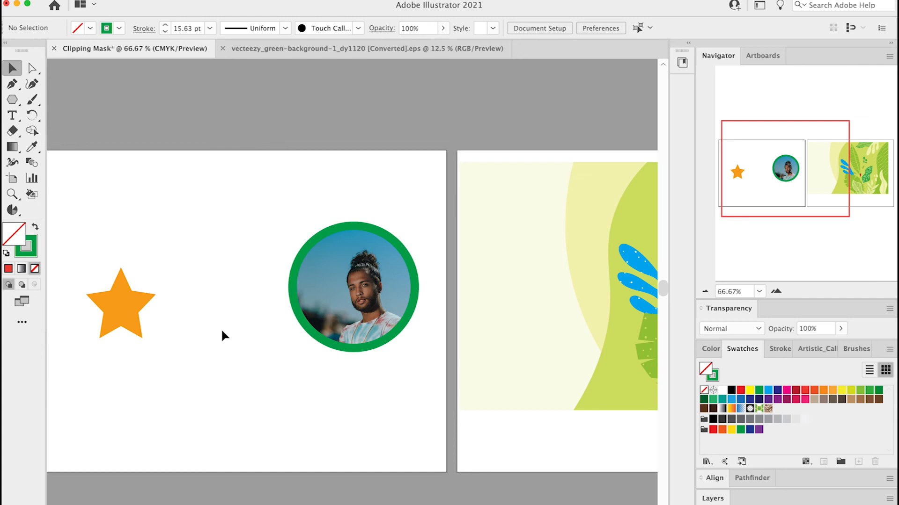
scroll(282, 329, right, 8)
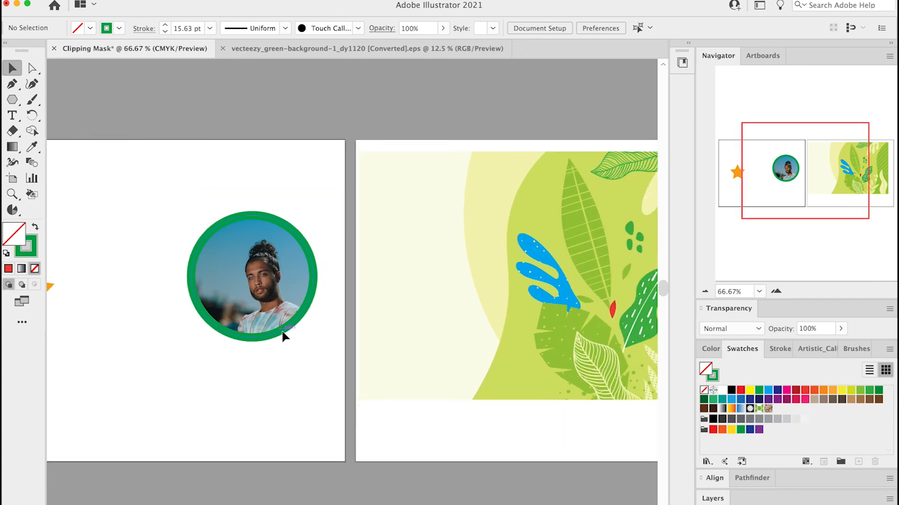
scroll(281, 329, right, 2)
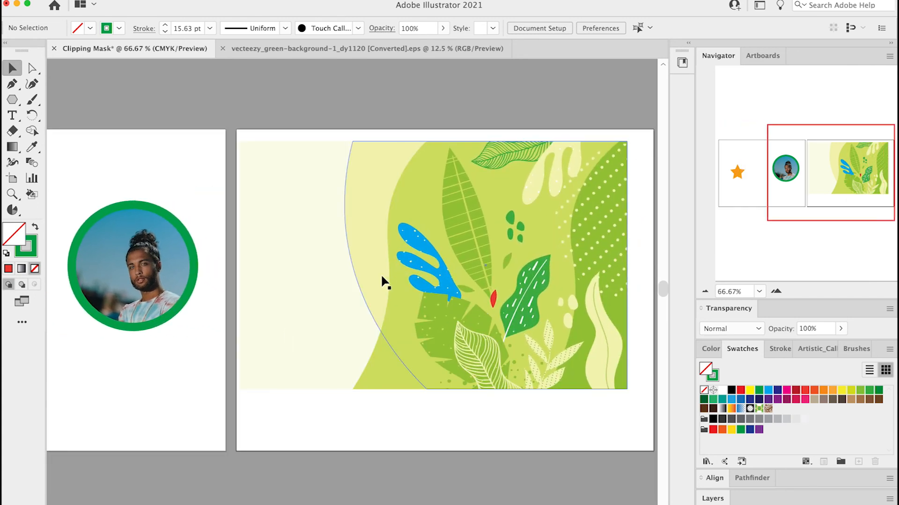
click(427, 285)
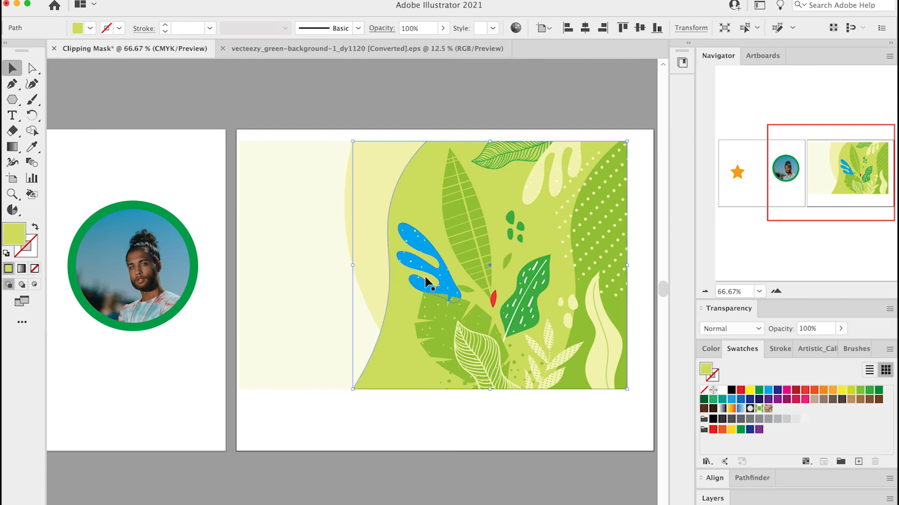
click(245, 286)
click(451, 439)
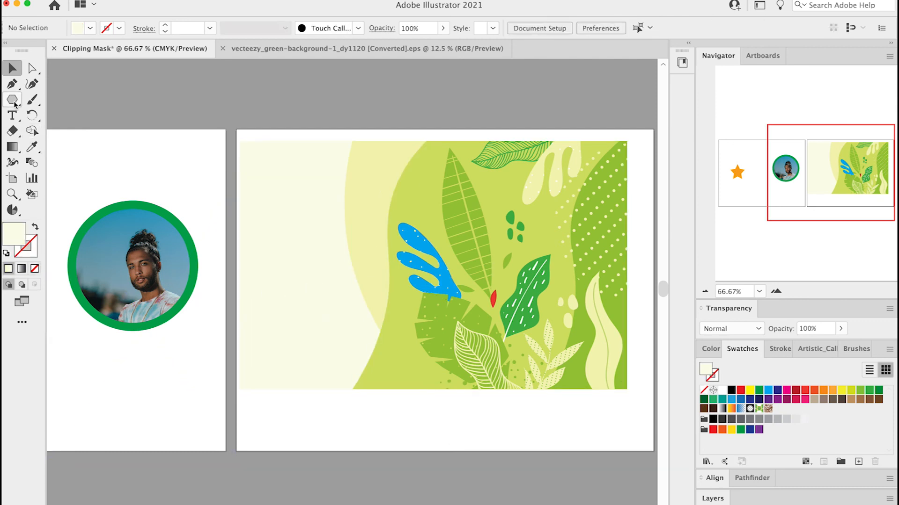
Step: Draw a large circle over the middle of the leaf artwork with the Ellipse tool
drag(14, 104, 51, 114)
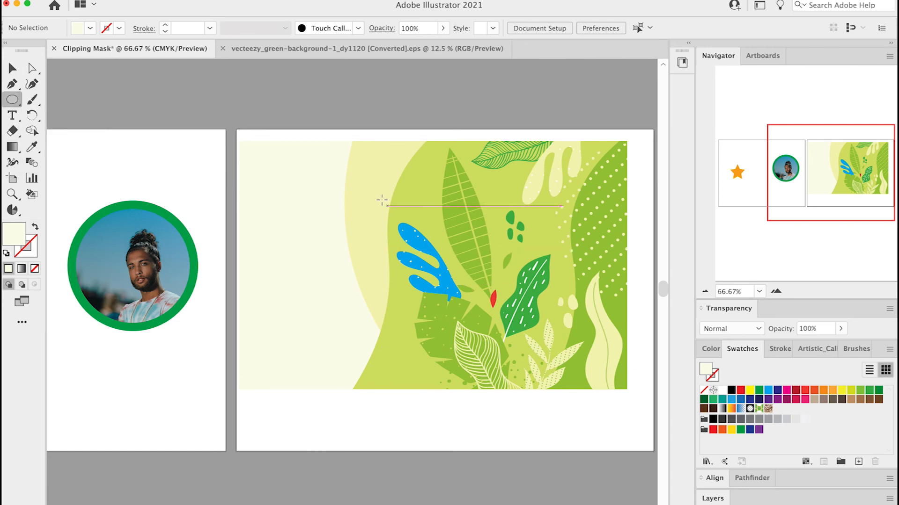
drag(360, 177, 548, 366)
click(13, 68)
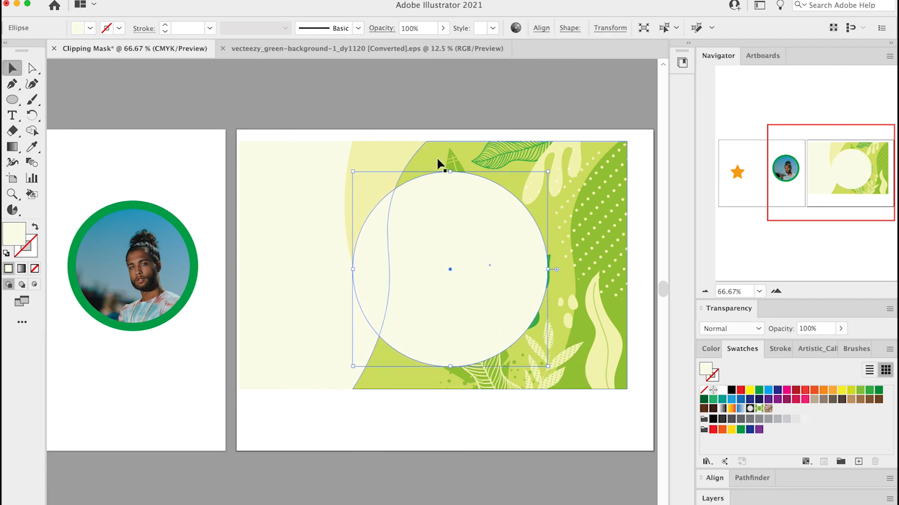
Step: Make a clipping mask from the new circle and all the leaf artwork, and nudge the clipped circle slightly up
click(331, 101)
drag(359, 146, 611, 436)
right_click(450, 299)
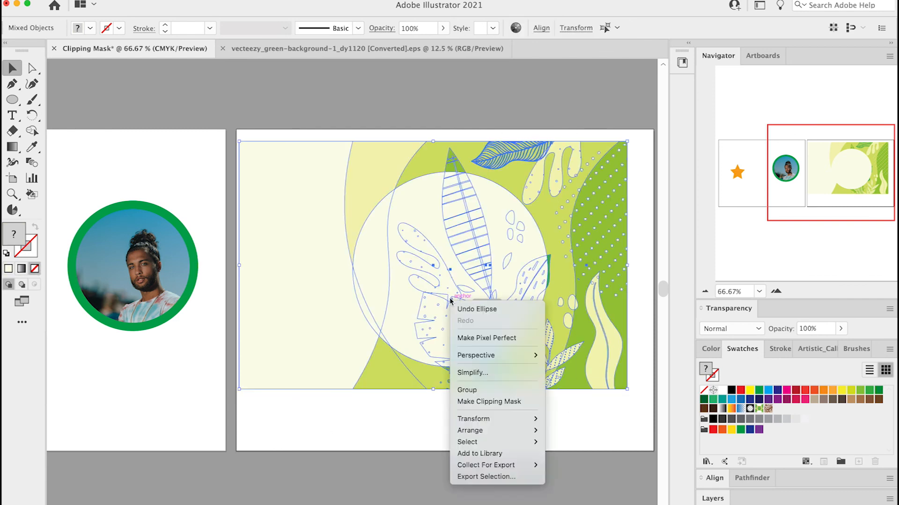
click(482, 402)
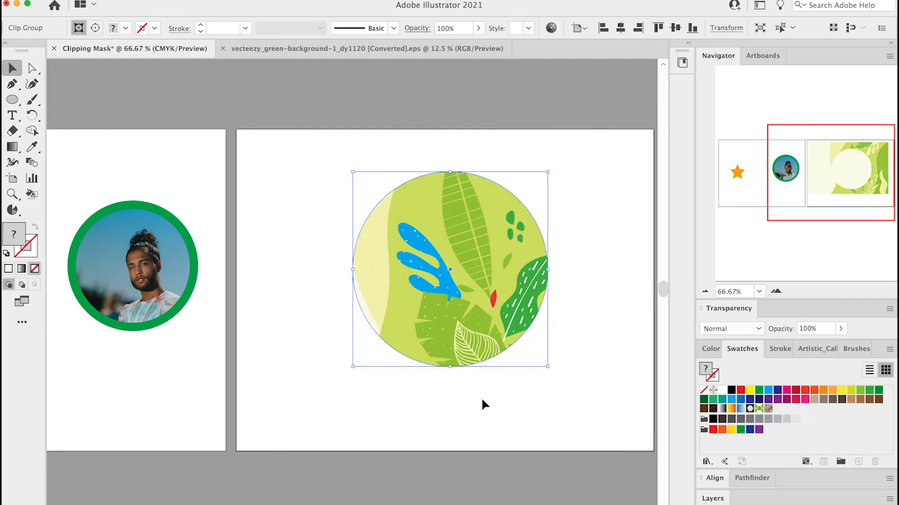
click(527, 411)
mouse_move(506, 304)
mouse_down()
mouse_move(347, 309)
mouse_move(504, 348)
mouse_move(486, 337)
mouse_move(509, 302)
mouse_up()
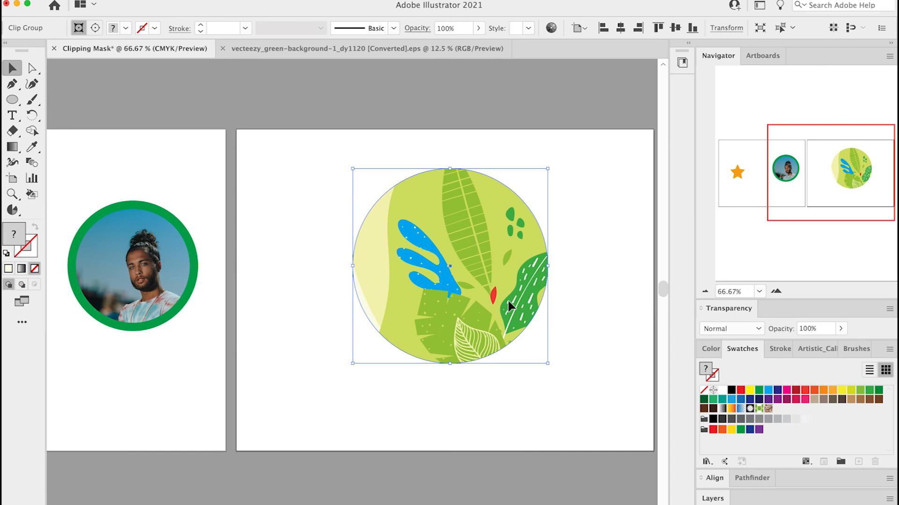
click(608, 235)
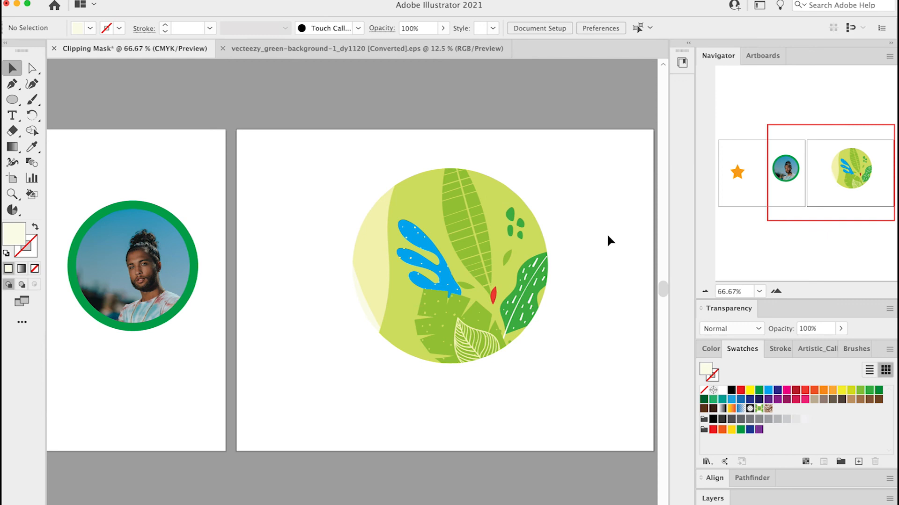
Step: Move the orange clipped star higher on the first artboard
scroll(607, 233, left, 10)
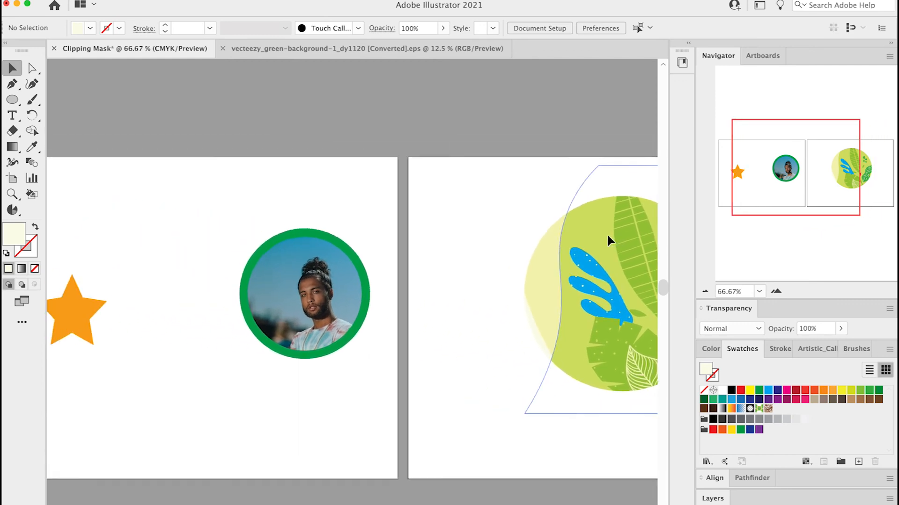
scroll(606, 234, left, 10)
drag(260, 287, 255, 226)
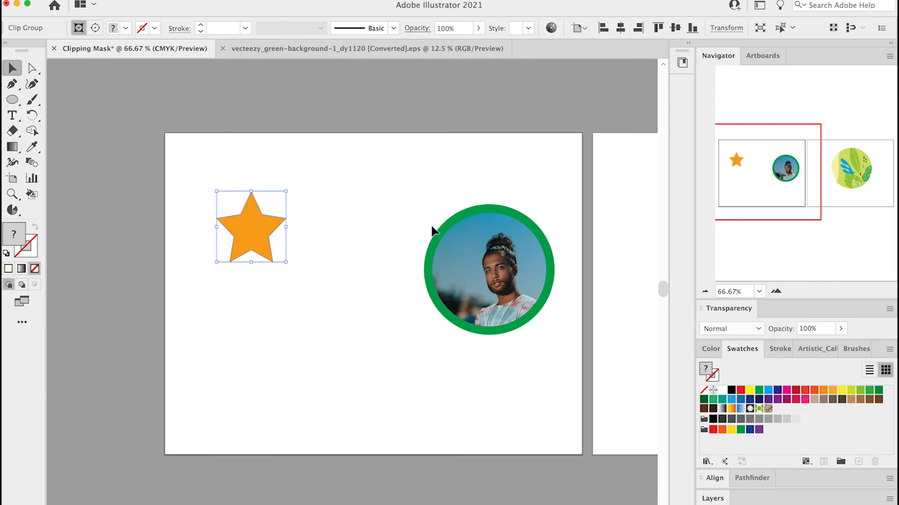
Step: Draw a five-cornered, arrow-like shape with the Pen tool in the empty area between the star and the round photo
click(12, 86)
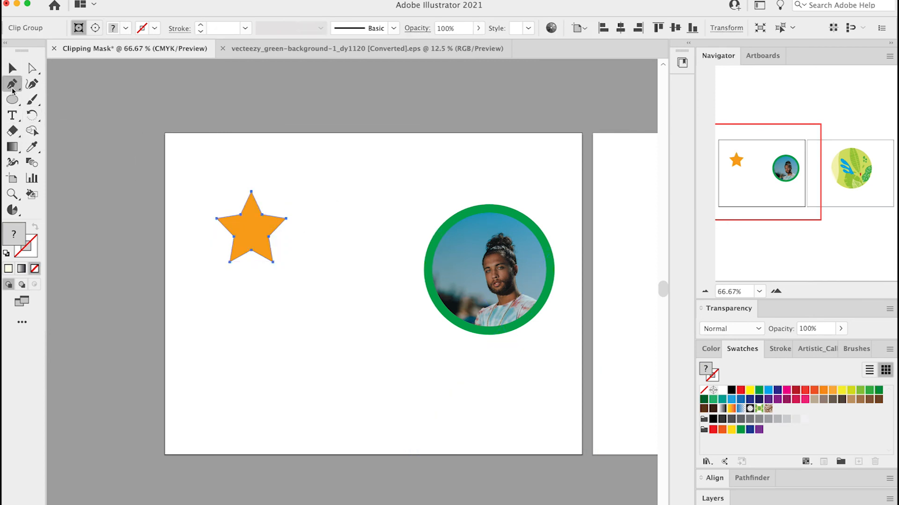
click(304, 331)
click(344, 359)
click(410, 366)
click(412, 320)
click(335, 311)
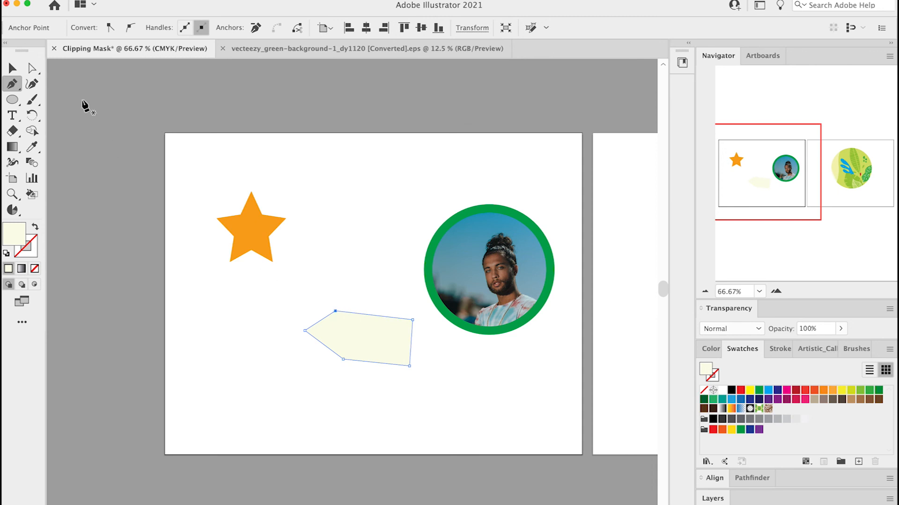
Step: Place the five-cornered shape over the man's face in the round photo, make a clipping mask from both, and deselect
click(12, 68)
drag(366, 341, 493, 273)
drag(526, 305, 533, 372)
right_click(490, 261)
mouse_move(530, 384)
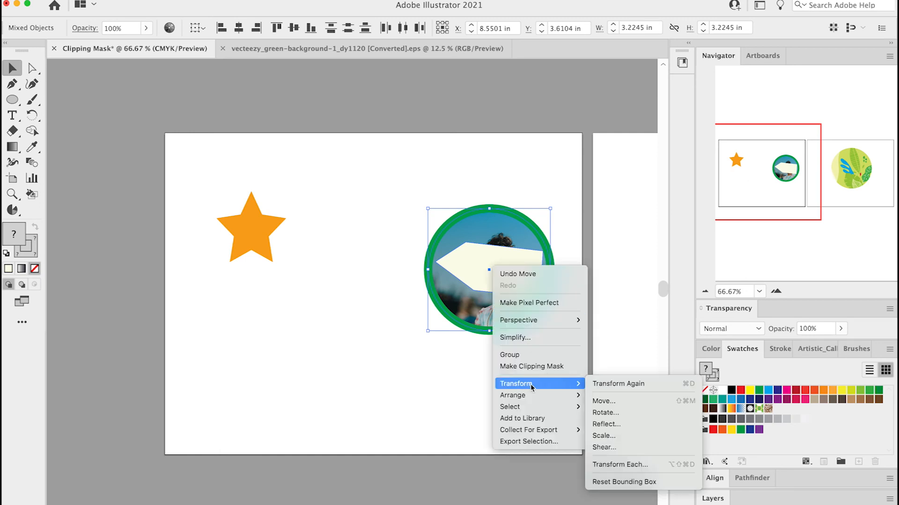
click(531, 366)
click(531, 371)
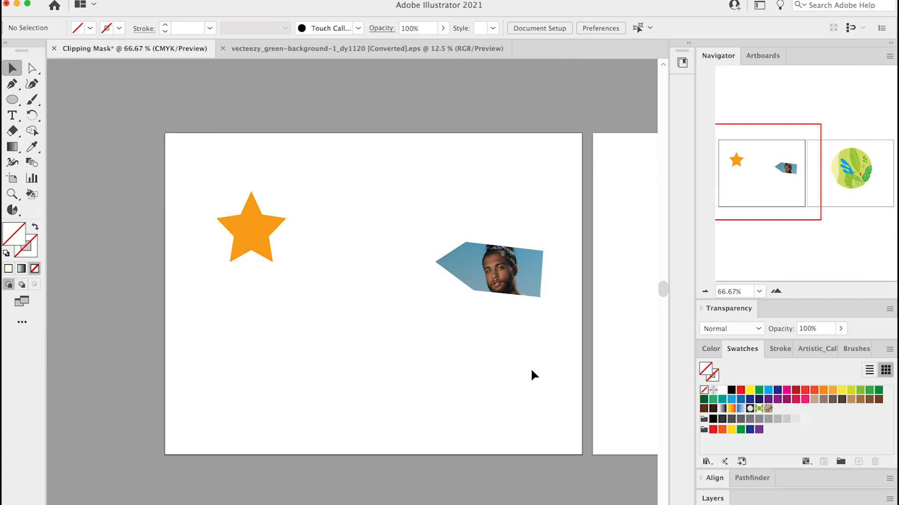
scroll(532, 370, right, 10)
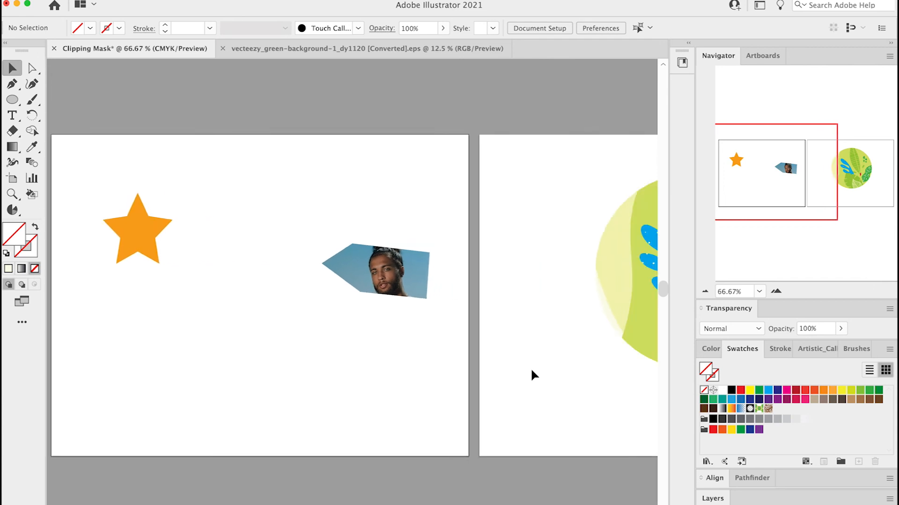
scroll(529, 368, right, 5)
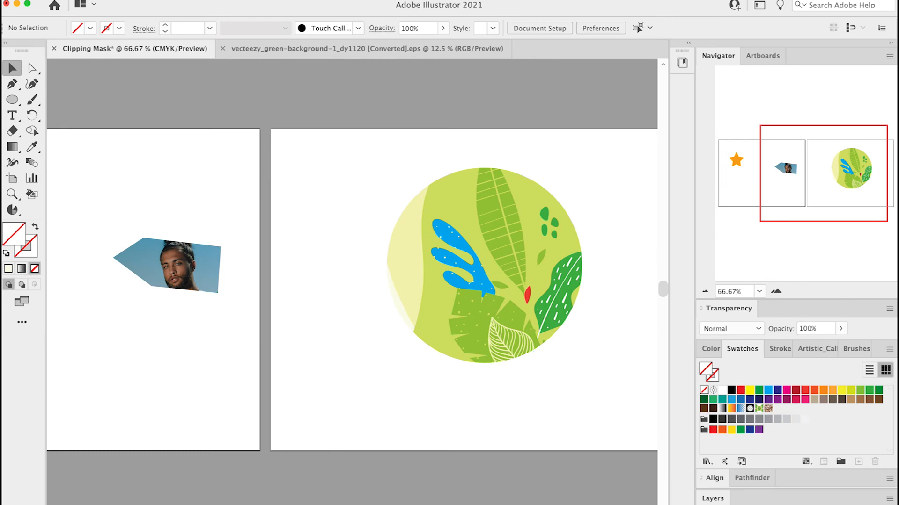